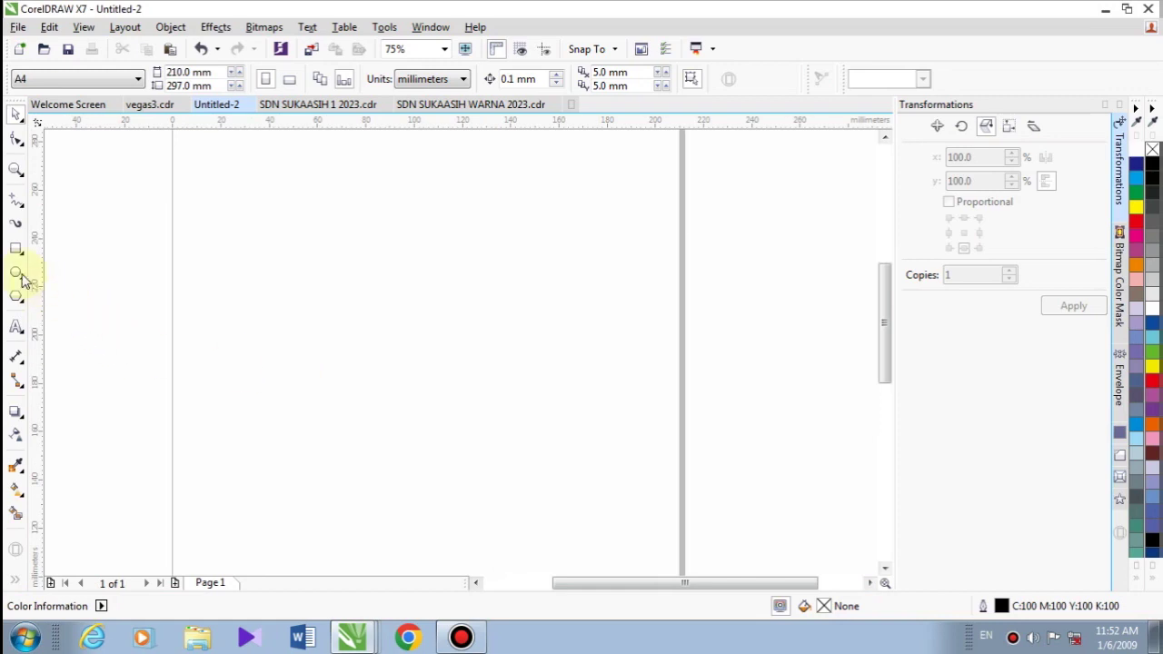
Step: Draw a circle about 55 mm in diameter on the upper part of the page
click(17, 272)
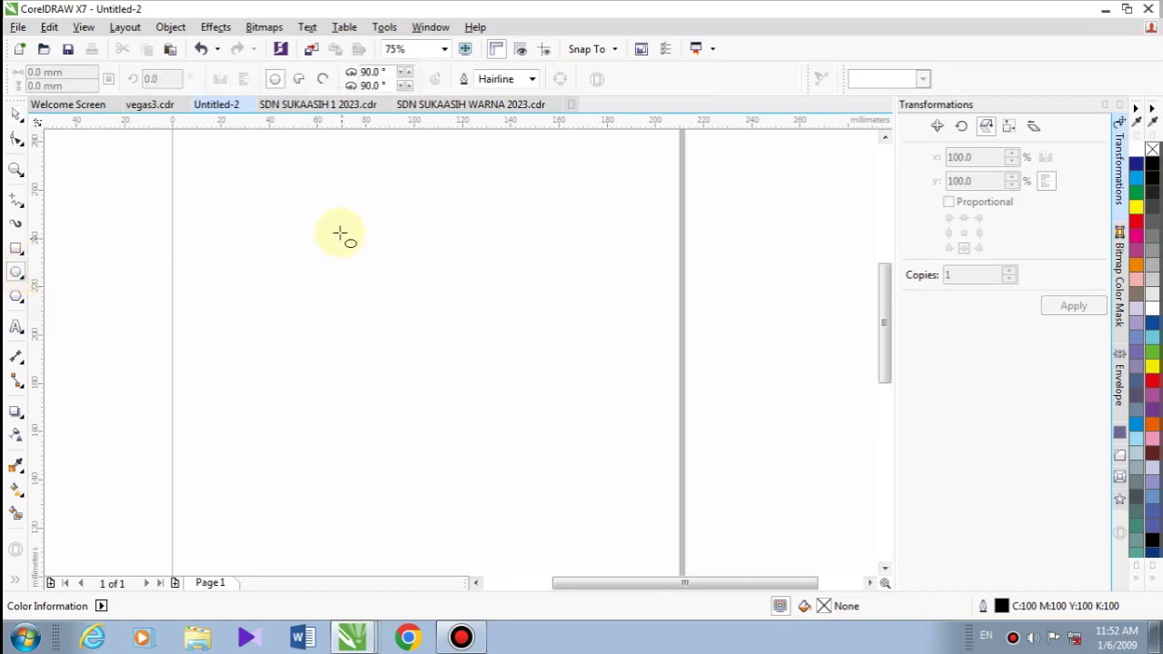
drag(337, 230, 414, 364)
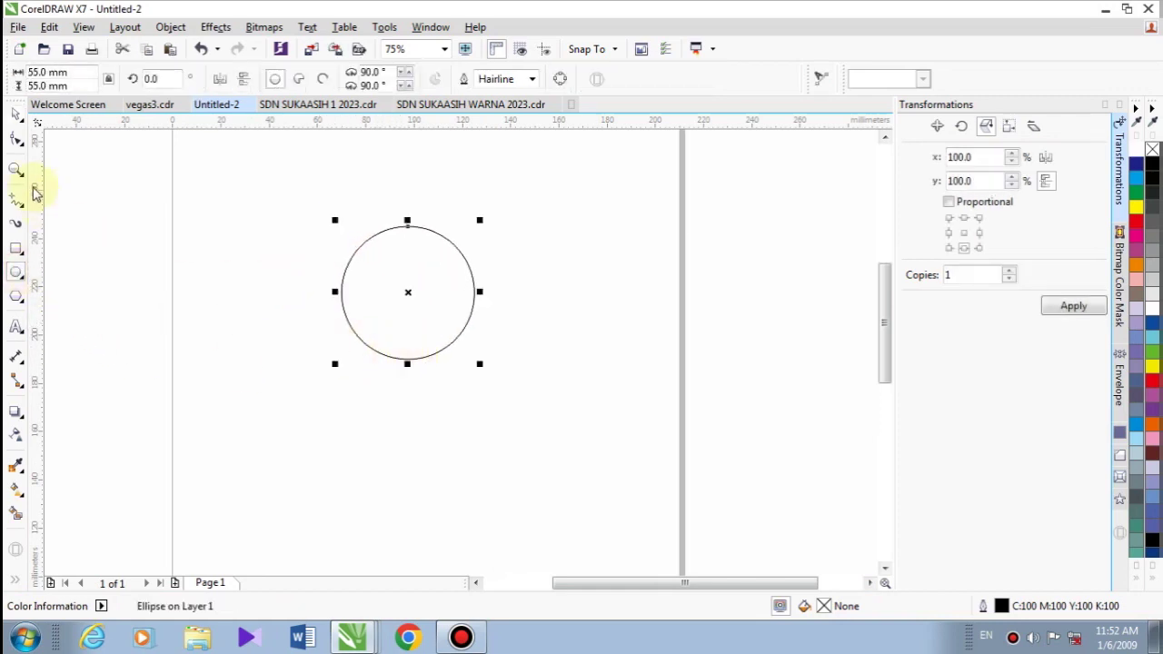
click(16, 118)
Step: Switch the transformation mode to Size and set the document units to centimeters
click(1008, 125)
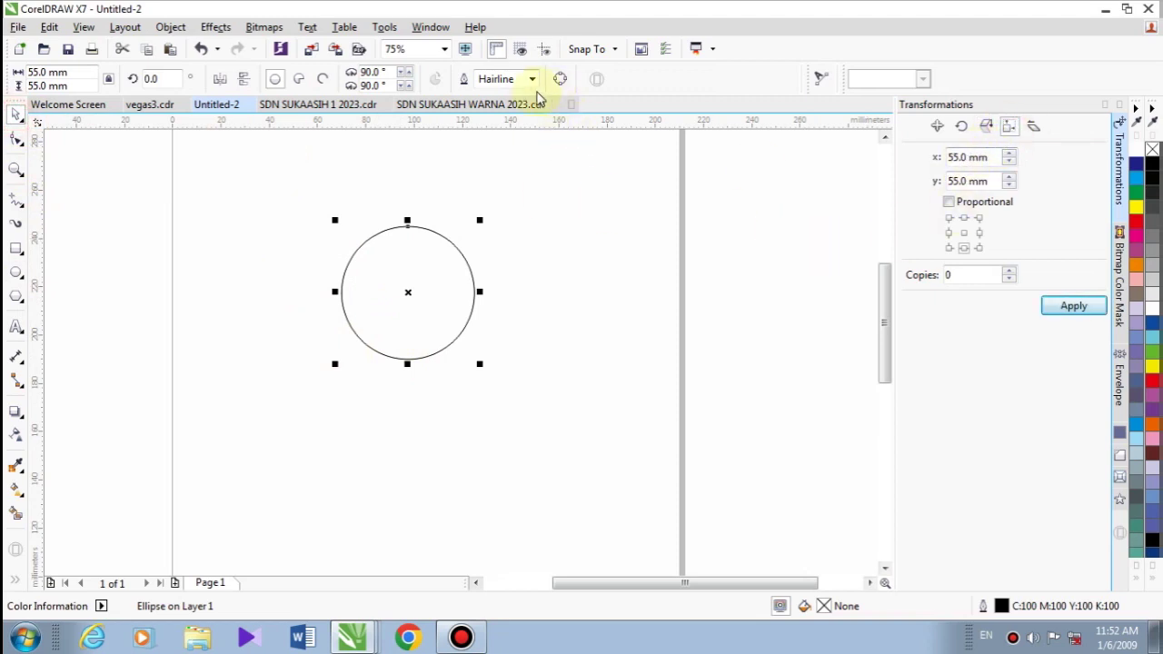
click(524, 172)
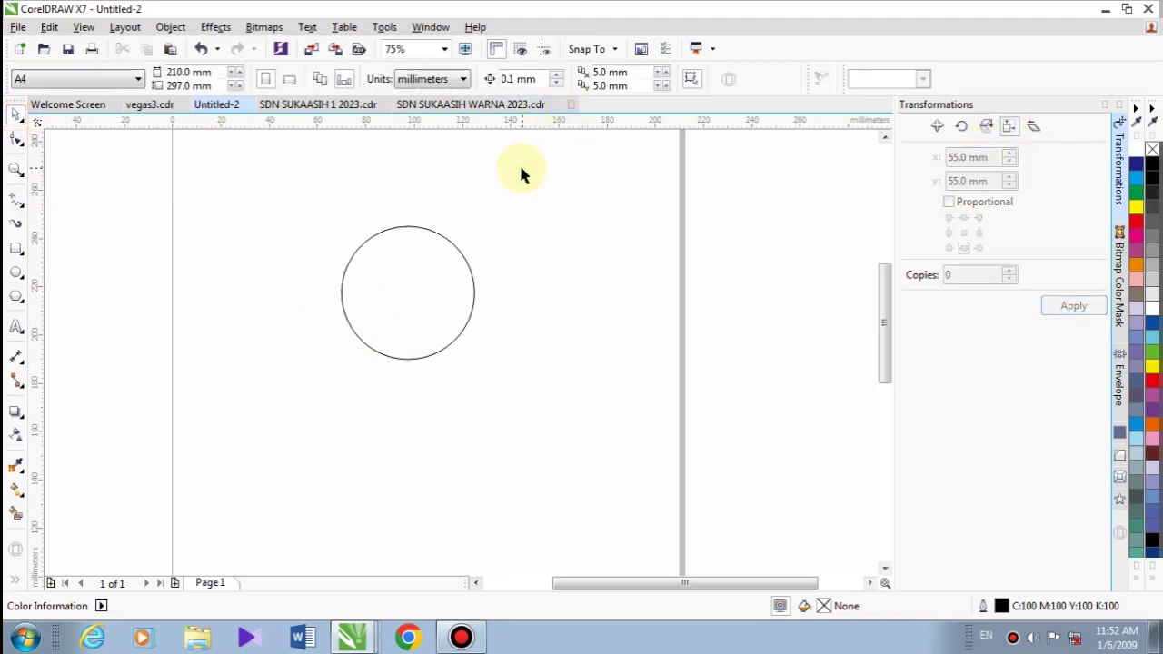
click(445, 80)
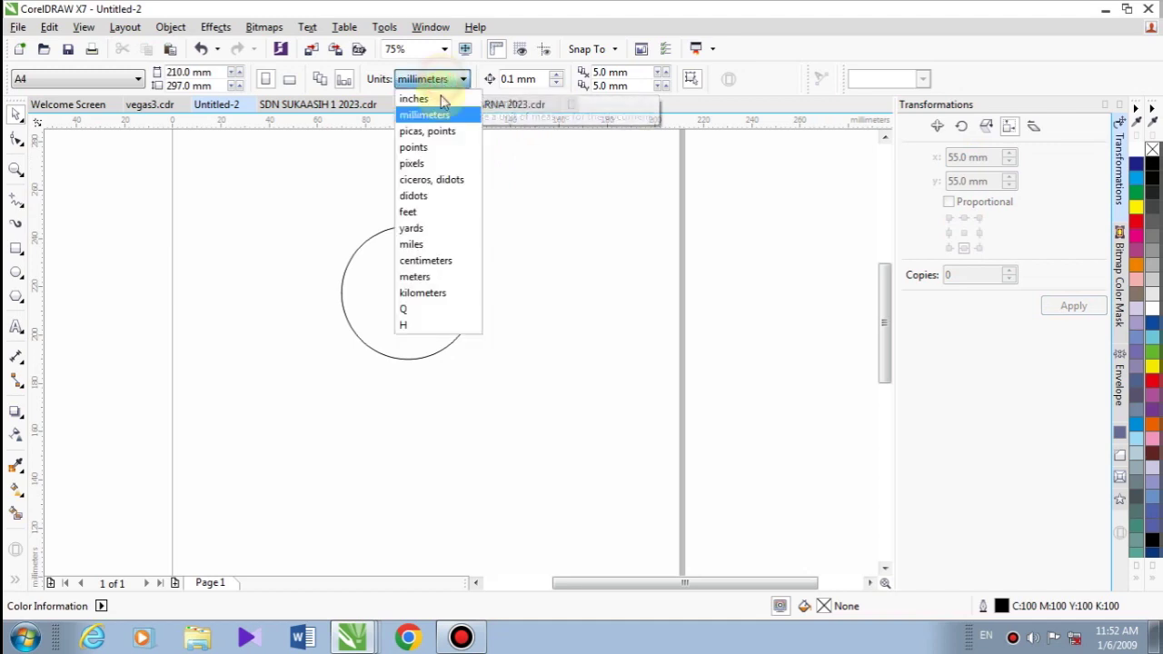
click(436, 262)
Step: Resize the circle to 4 cm wide by 4 cm high
click(473, 296)
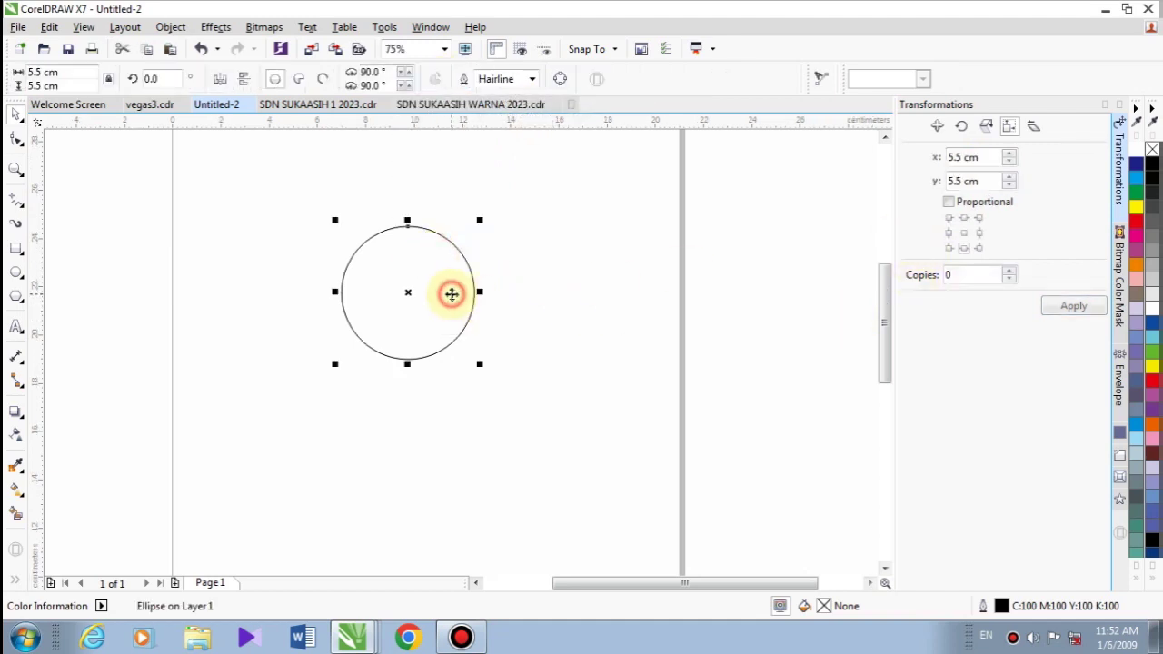
triple_click(959, 157)
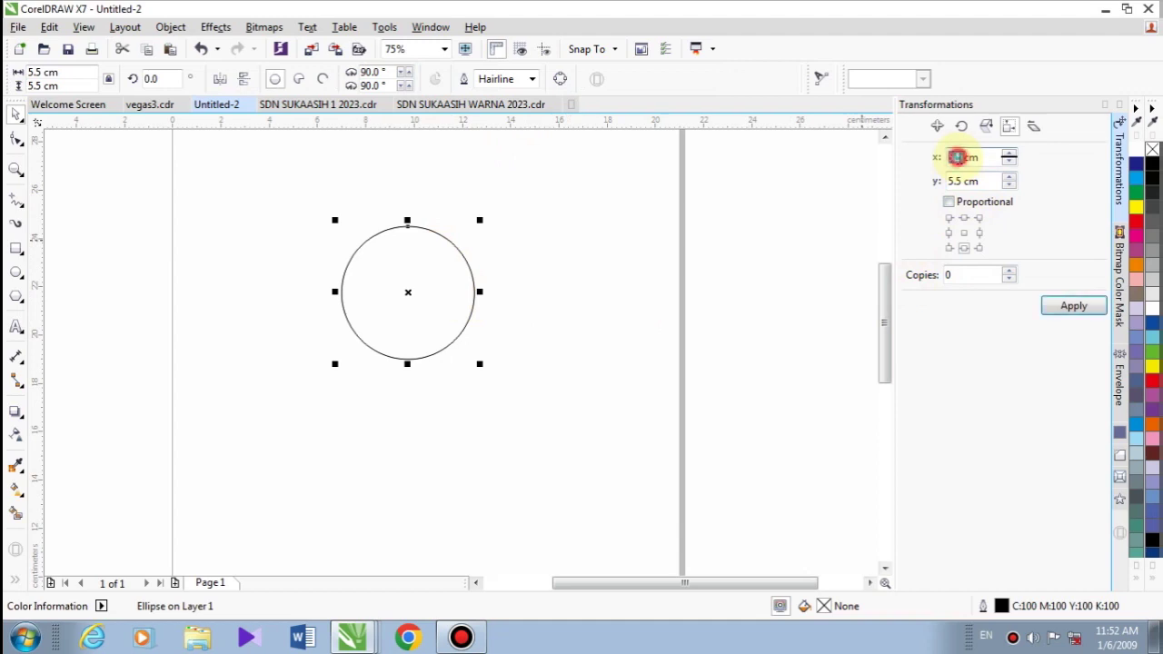
text(4cm)
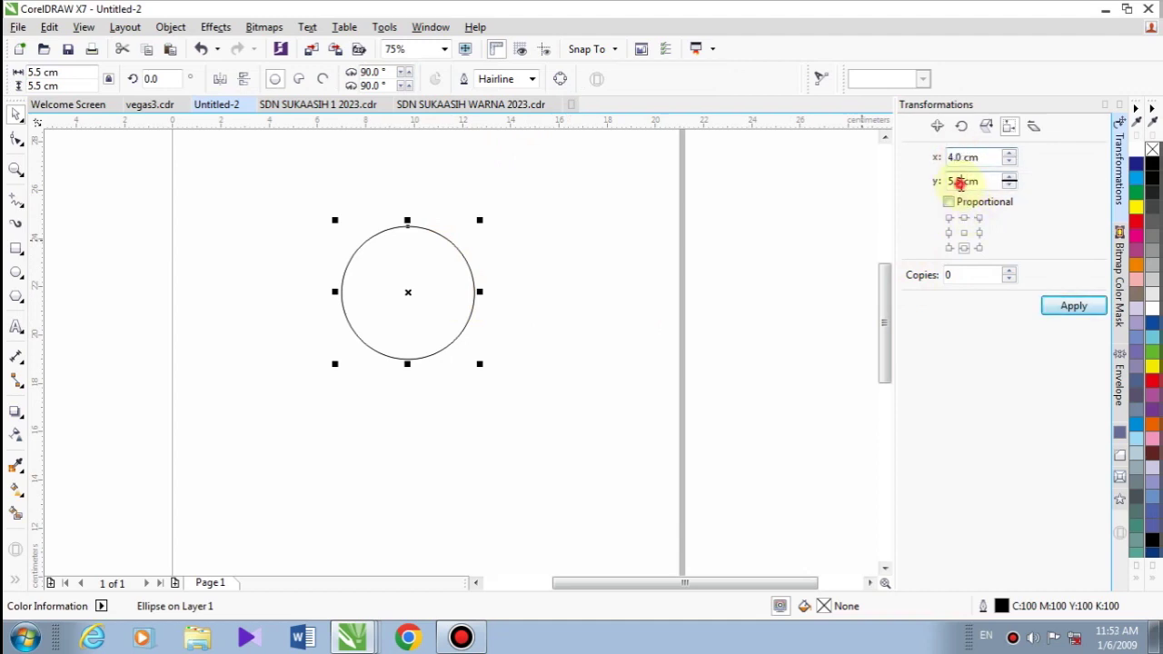
triple_click(961, 181)
text(4cm)
click(1073, 305)
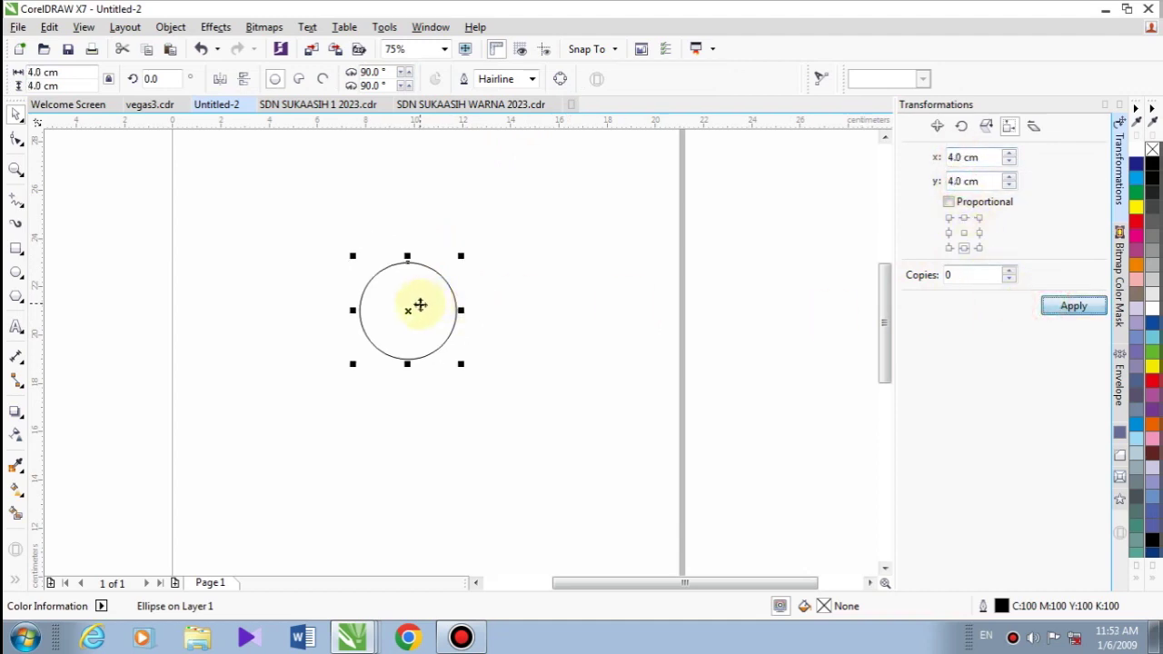
Step: Shift the circle slightly to the left on the page and set its outline width to 1.0 pt
scroll(420, 305, up, 2)
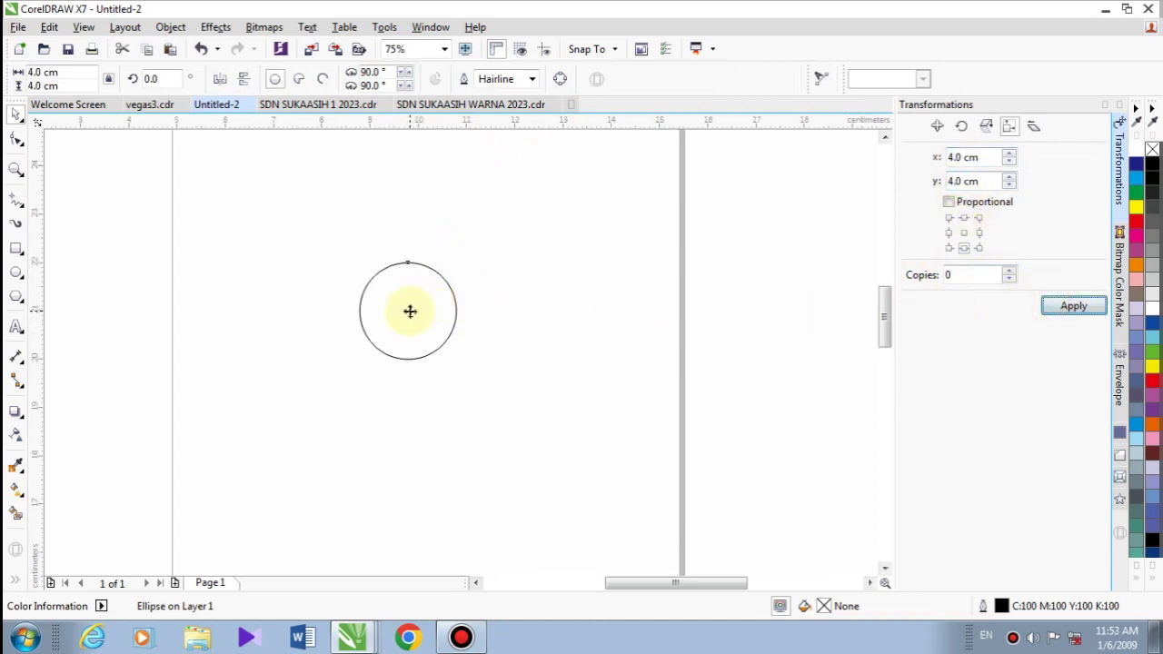
click(112, 208)
click(17, 169)
drag(261, 174, 549, 439)
click(17, 109)
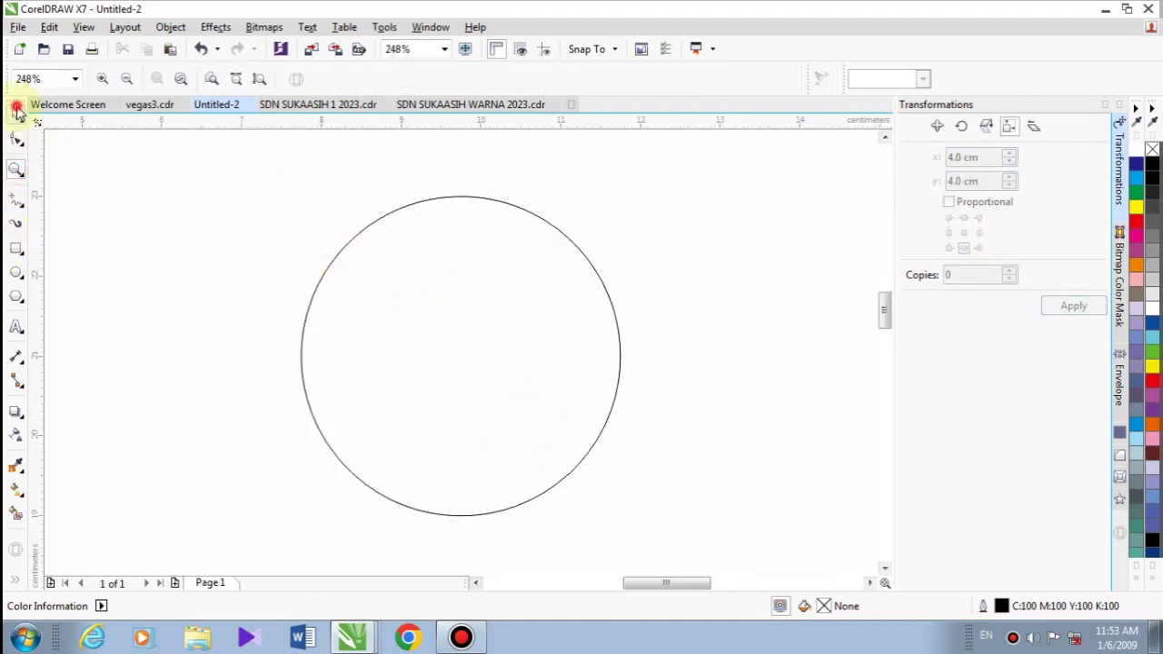
drag(414, 362, 366, 357)
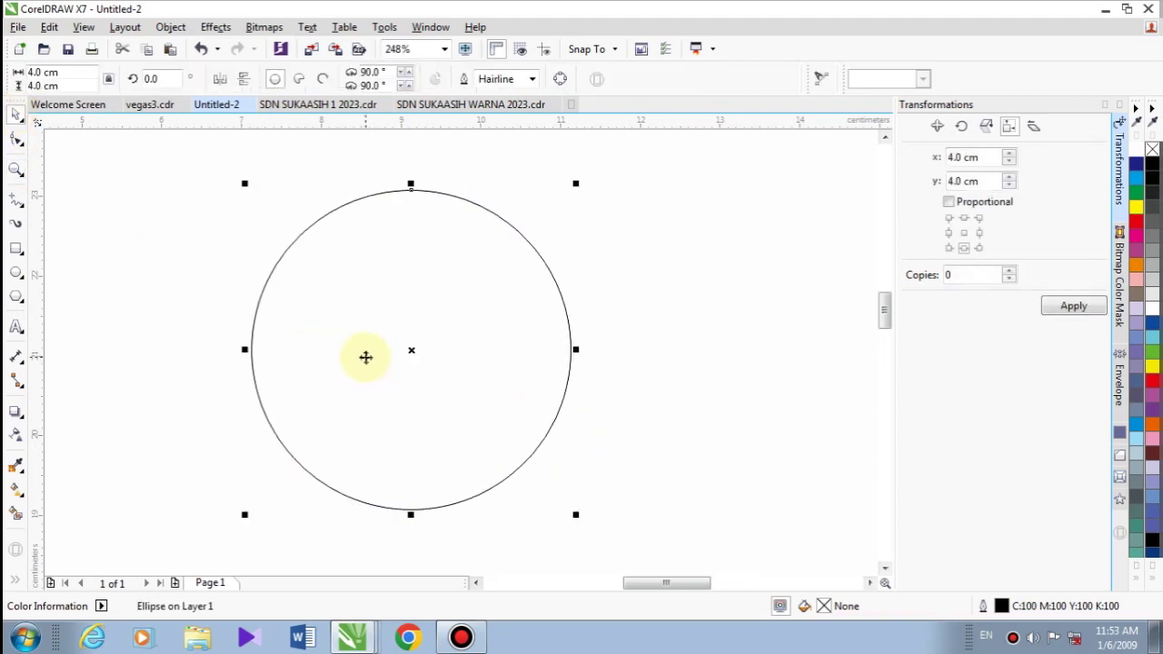
click(533, 79)
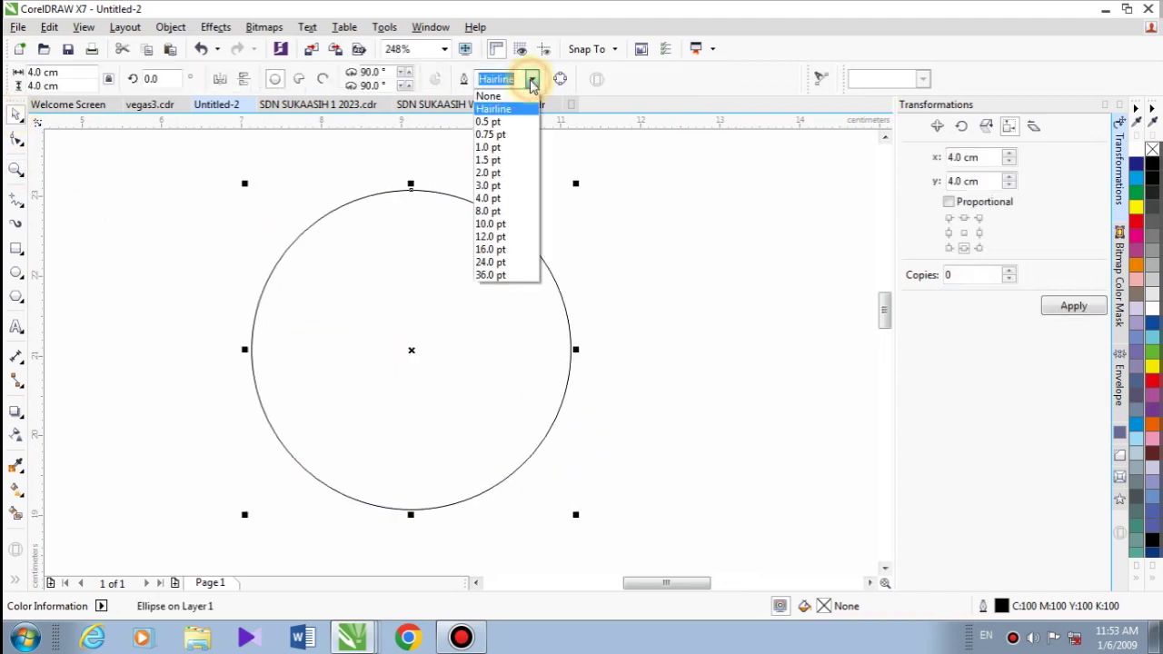
click(504, 147)
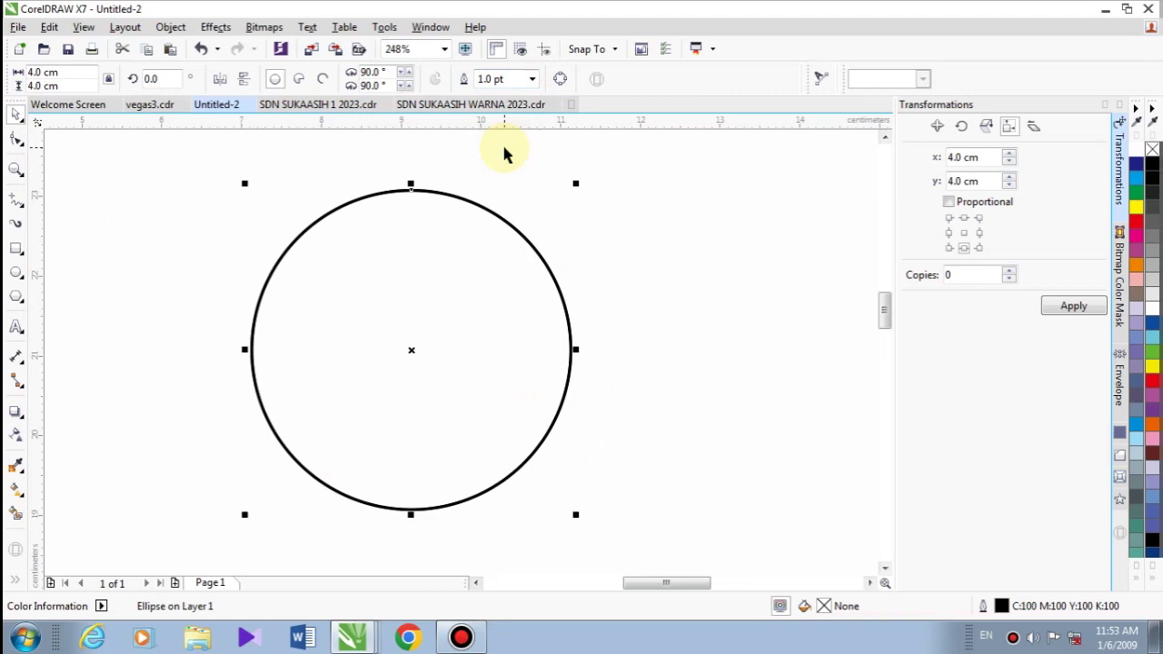
Step: Duplicate the circle in place at the same size using 1 copy, then reset the copies to 0
click(1009, 271)
click(1062, 306)
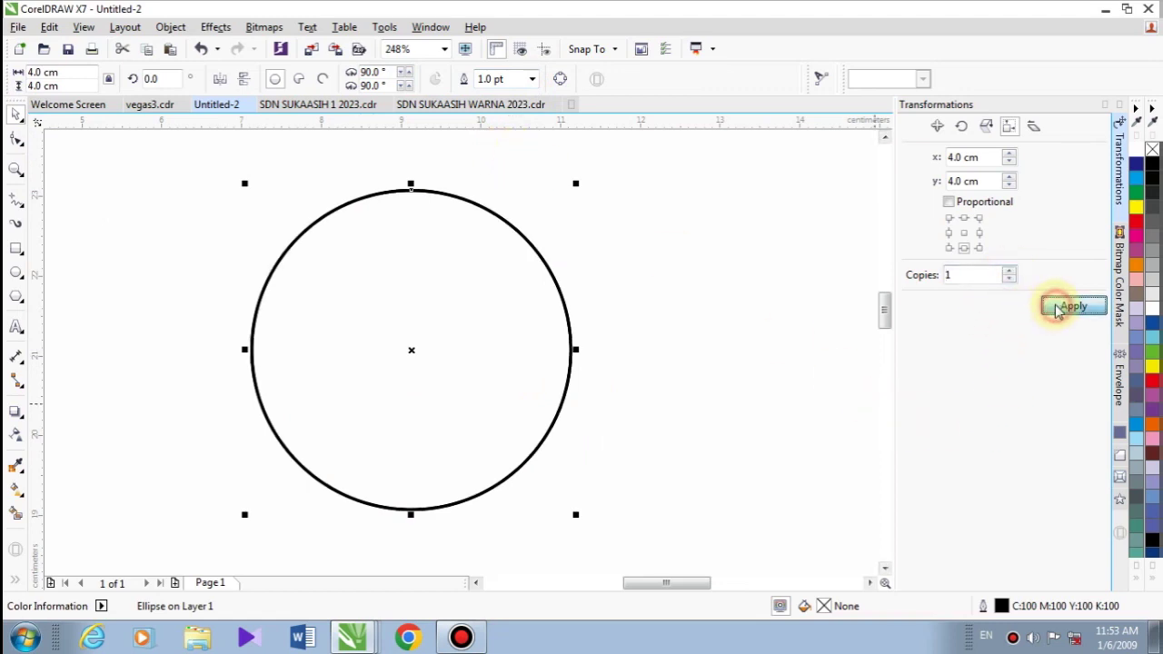
click(1009, 279)
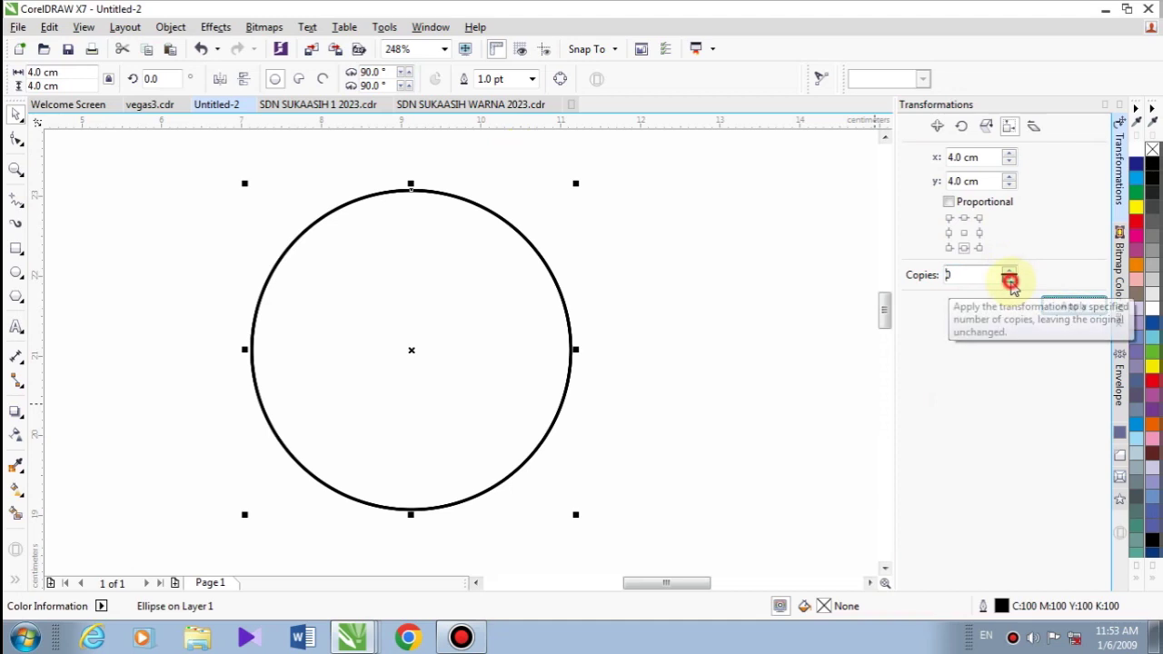
Step: Resize the duplicate circle to 3.8 cm wide by 3.8 cm high
double_click(959, 158)
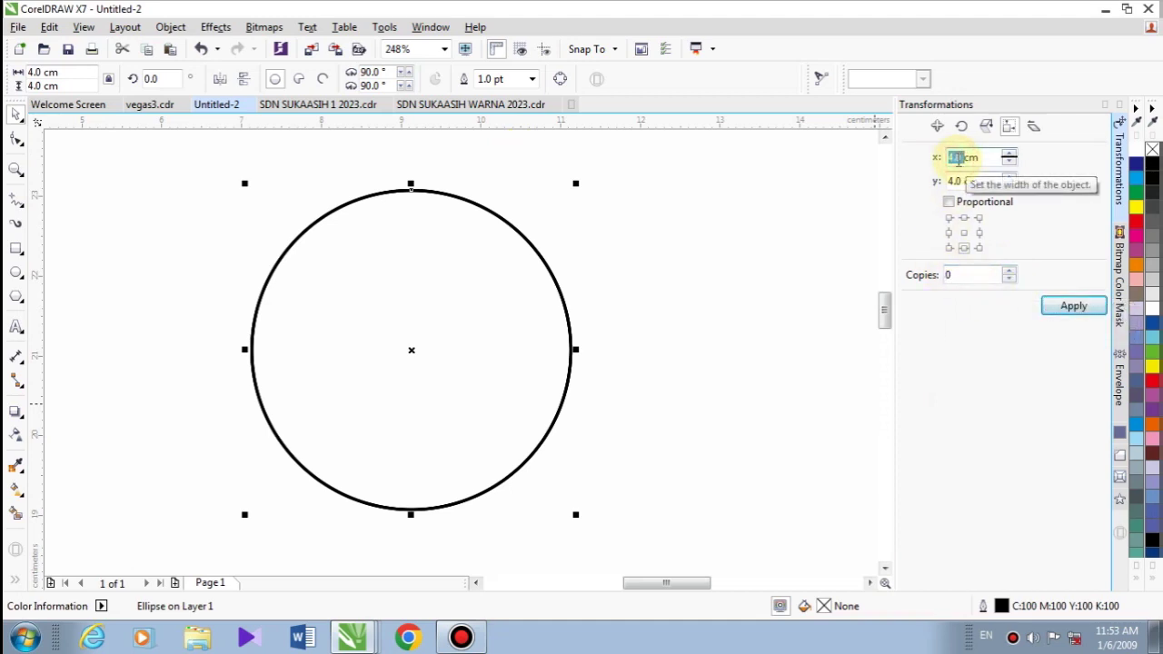
text(3)
key(Return)
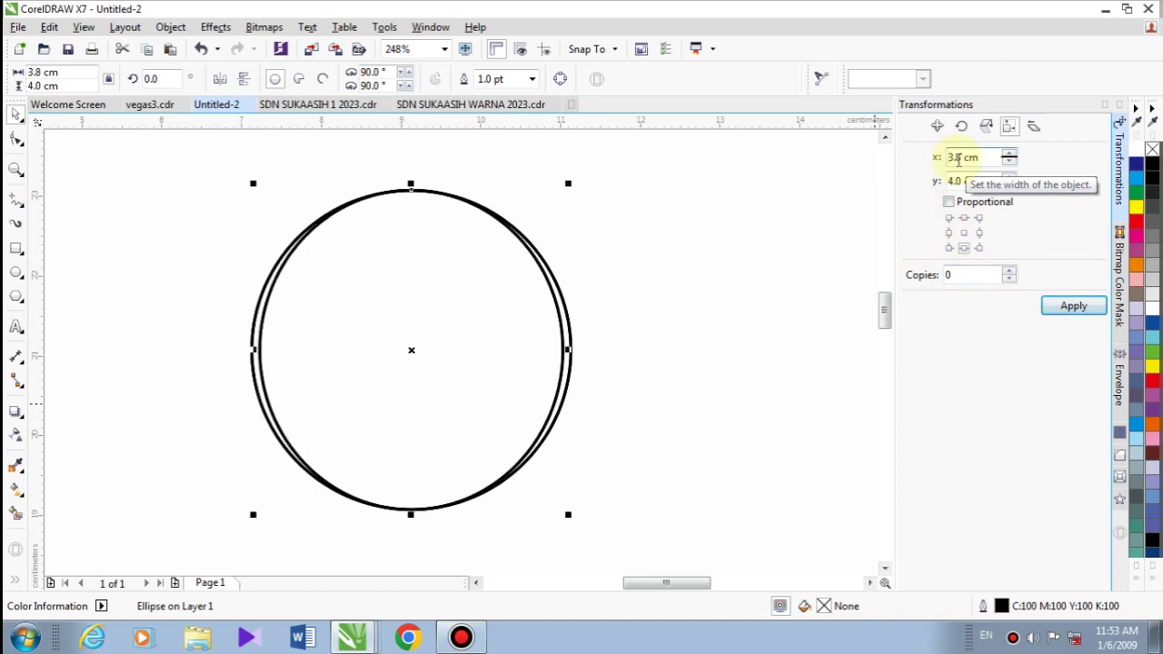
double_click(956, 181)
text(3)
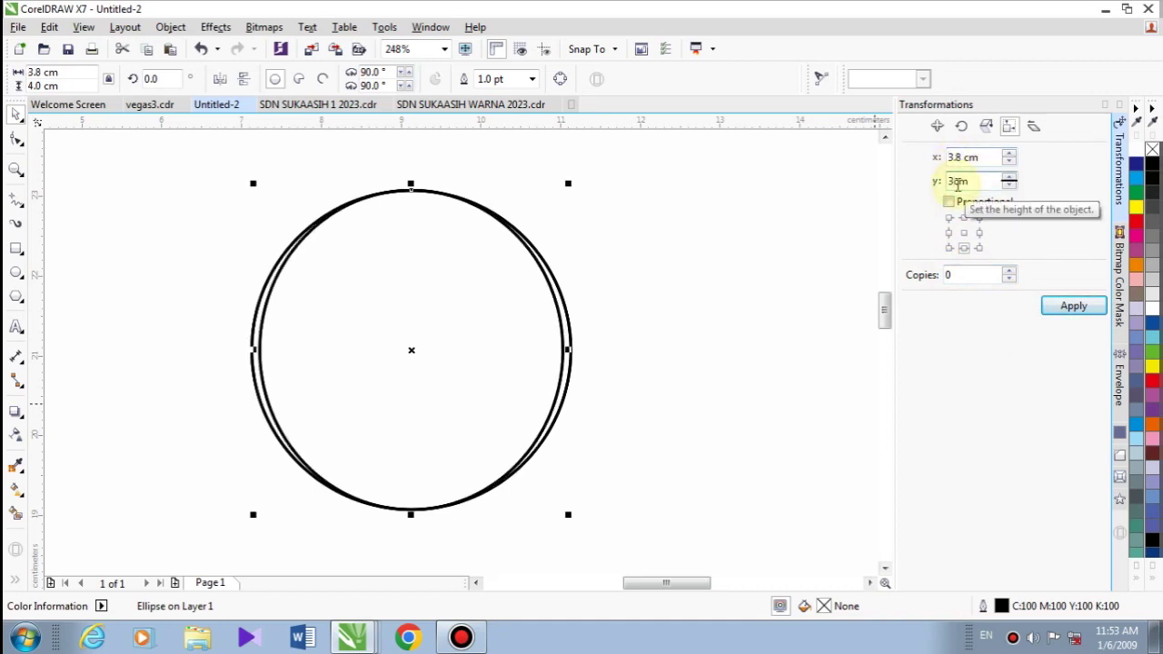
text(.8)
key(Return)
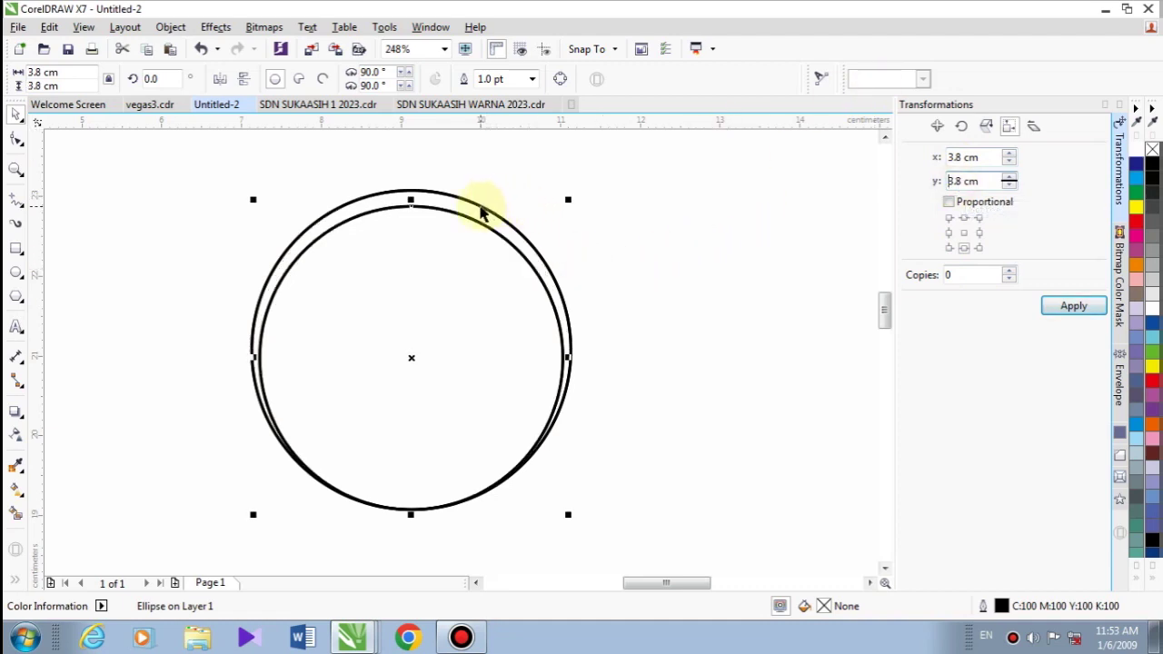
Step: Align the inner circle's center vertically with the outer circle so the two are concentric
shift+click(482, 206)
key(e)
click(671, 405)
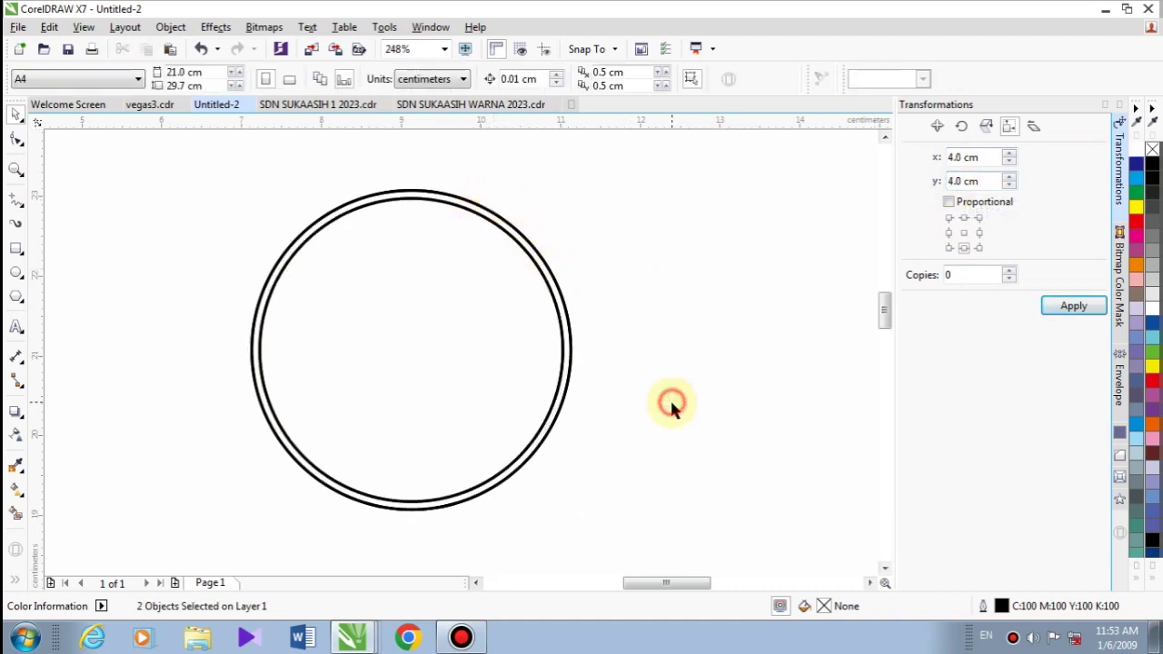
Step: Add the artistic text "PEMERINTAH KABUPATEN TANGERANG" beside the upper part of the circles
click(14, 328)
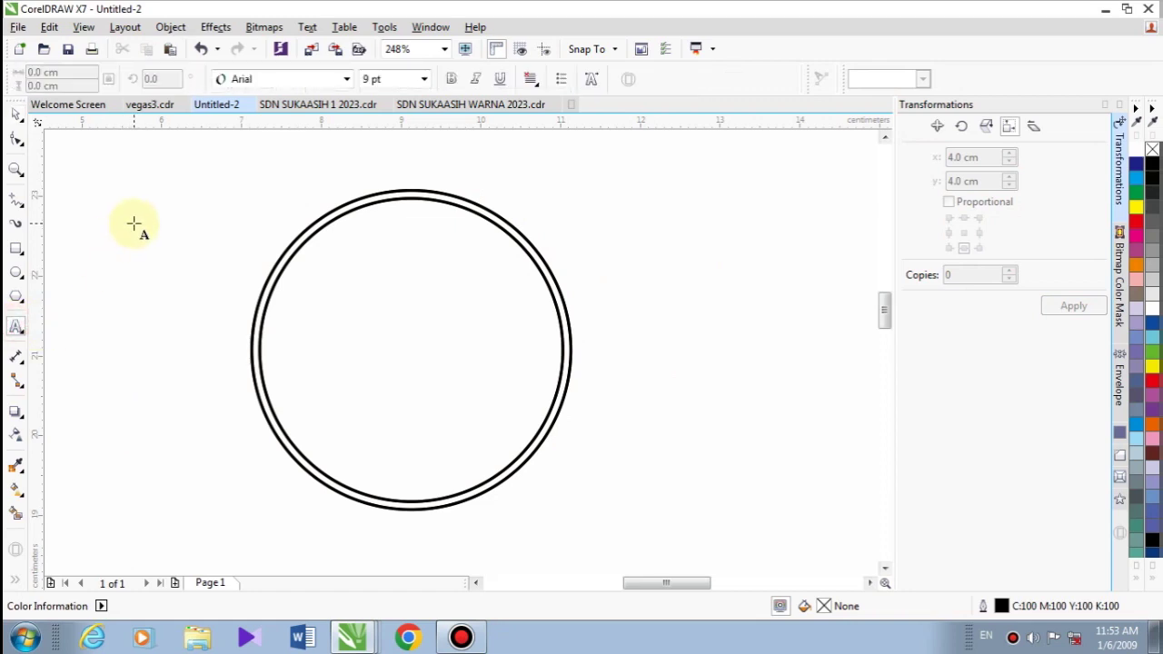
click(133, 223)
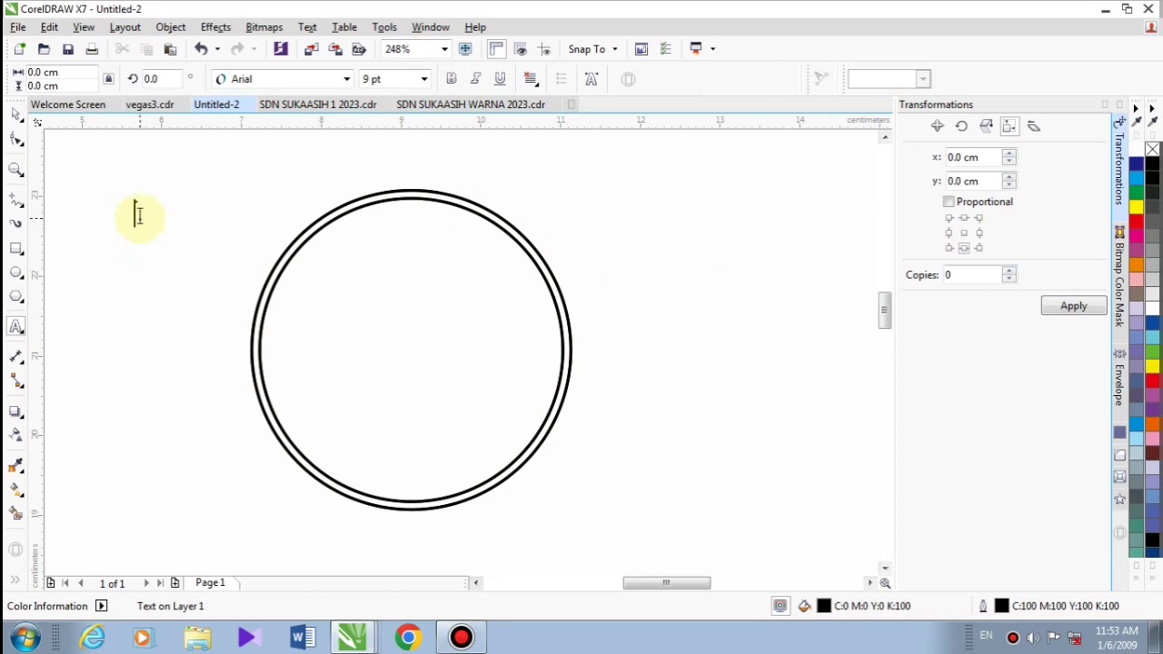
text(PEMERIN)
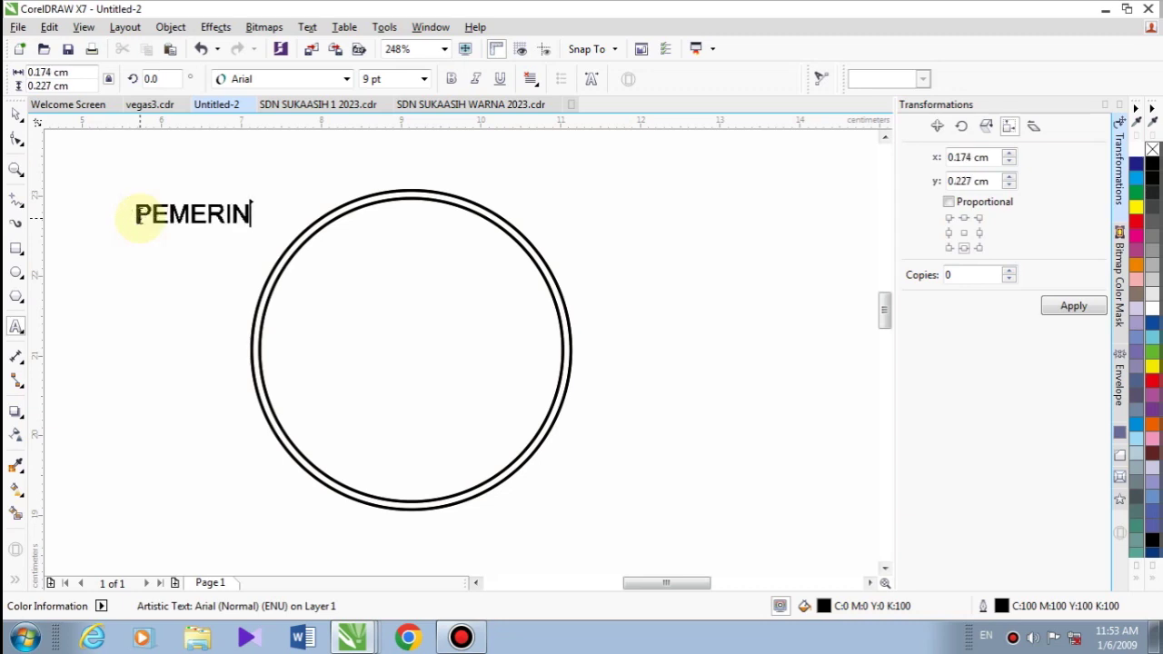
text(TAH )
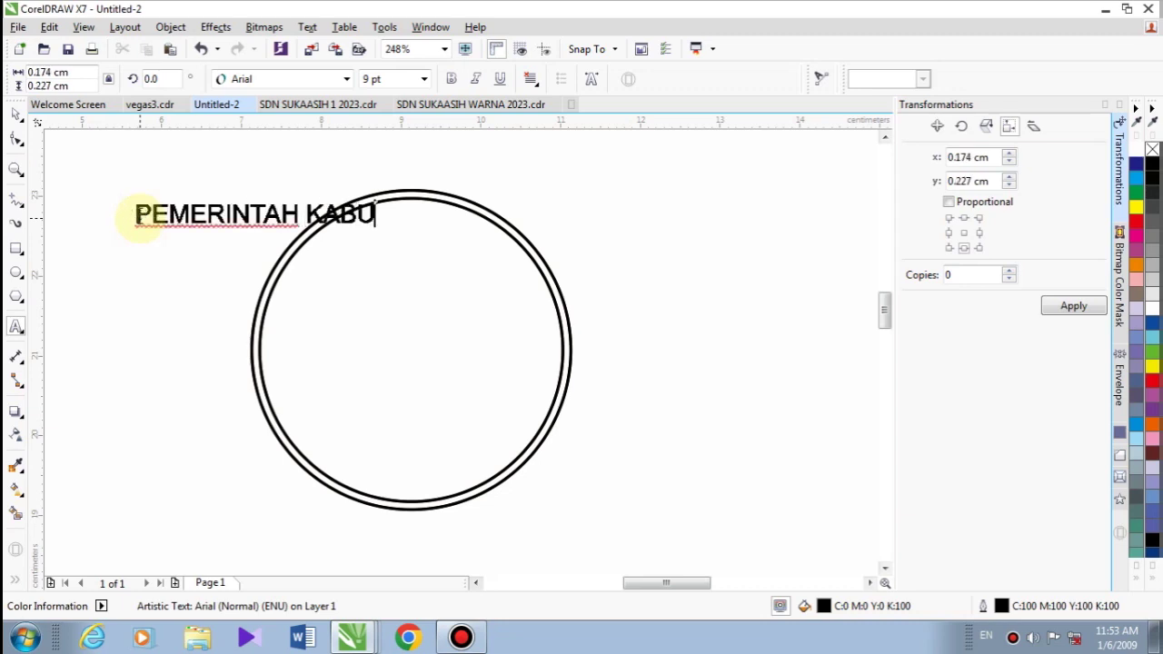
text(KABUPATEN TANGWER)
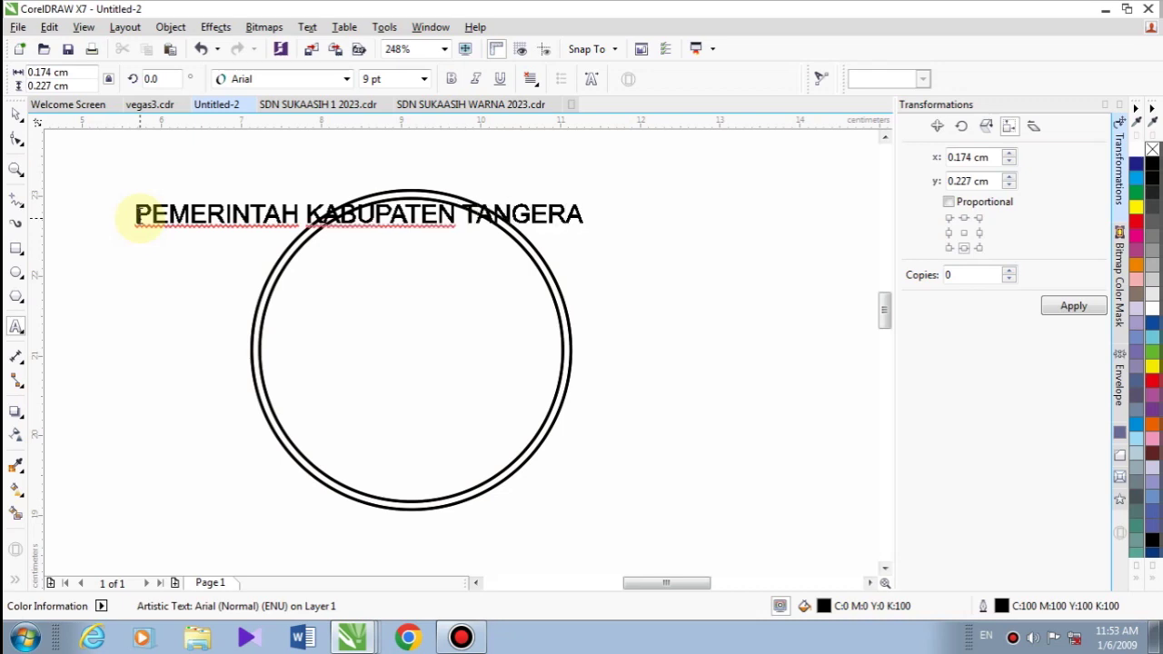
text(ANG)
click(15, 114)
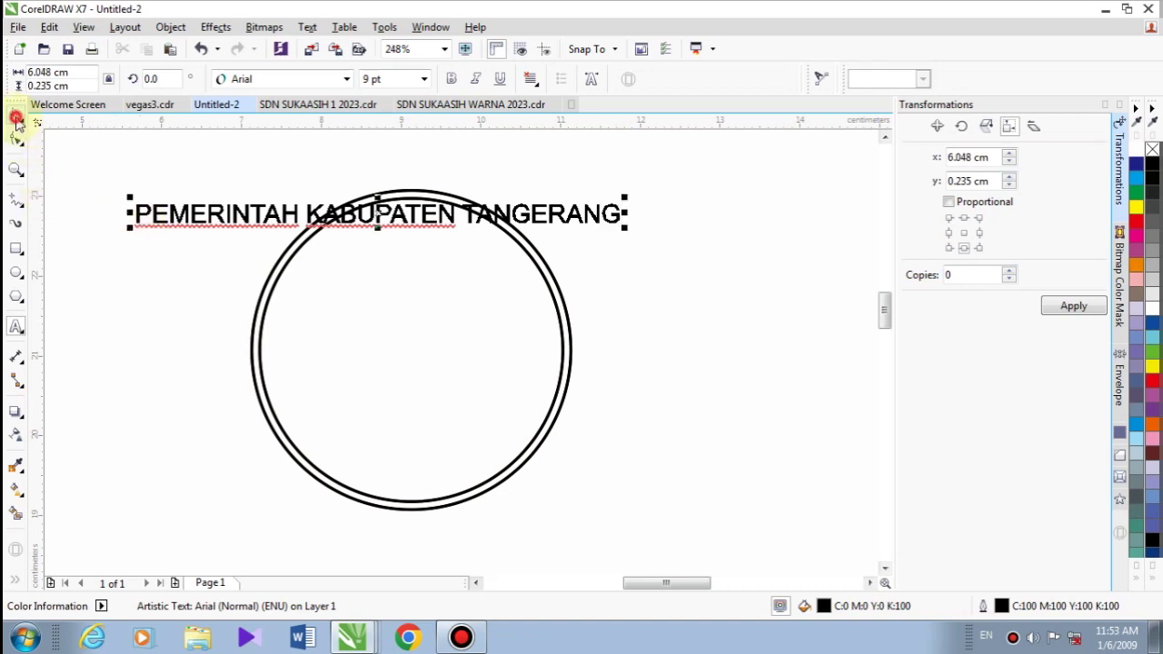
Step: Set the text size to 7.8 pt and fit the text to the inner circle's path
click(425, 80)
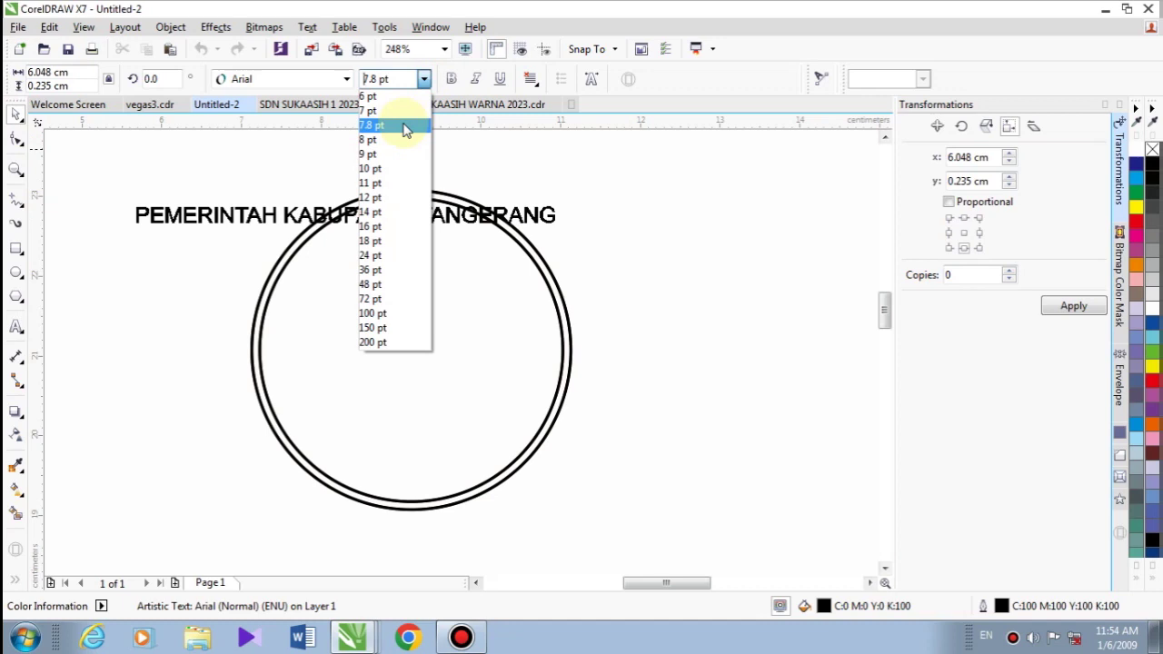
click(403, 127)
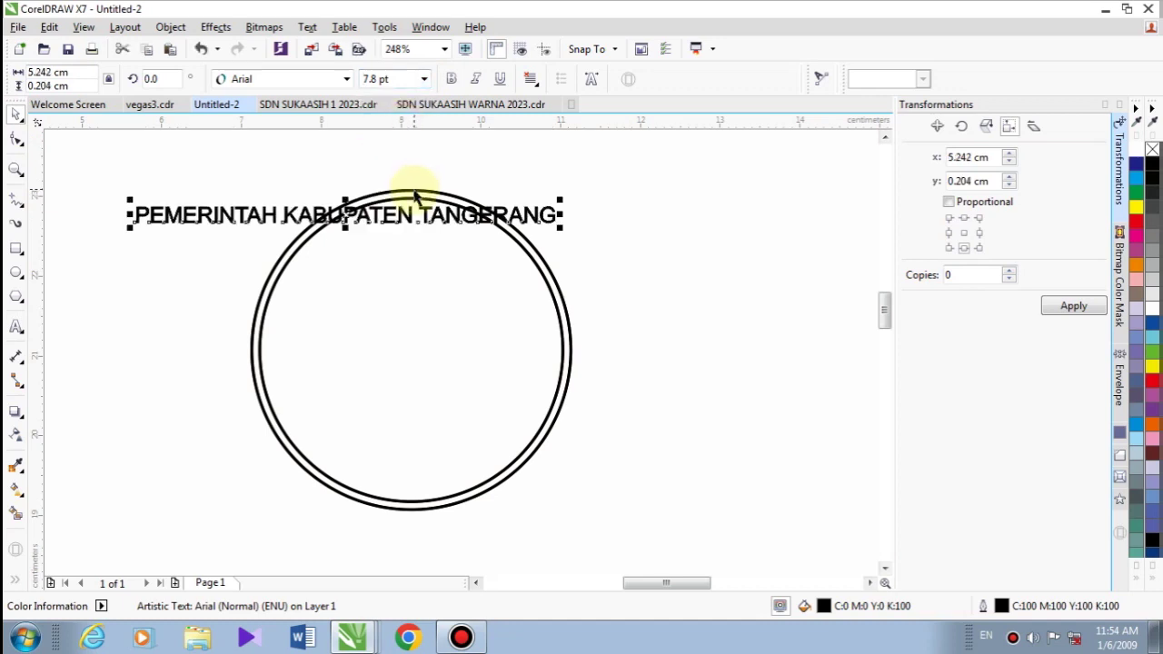
shift+click(525, 259)
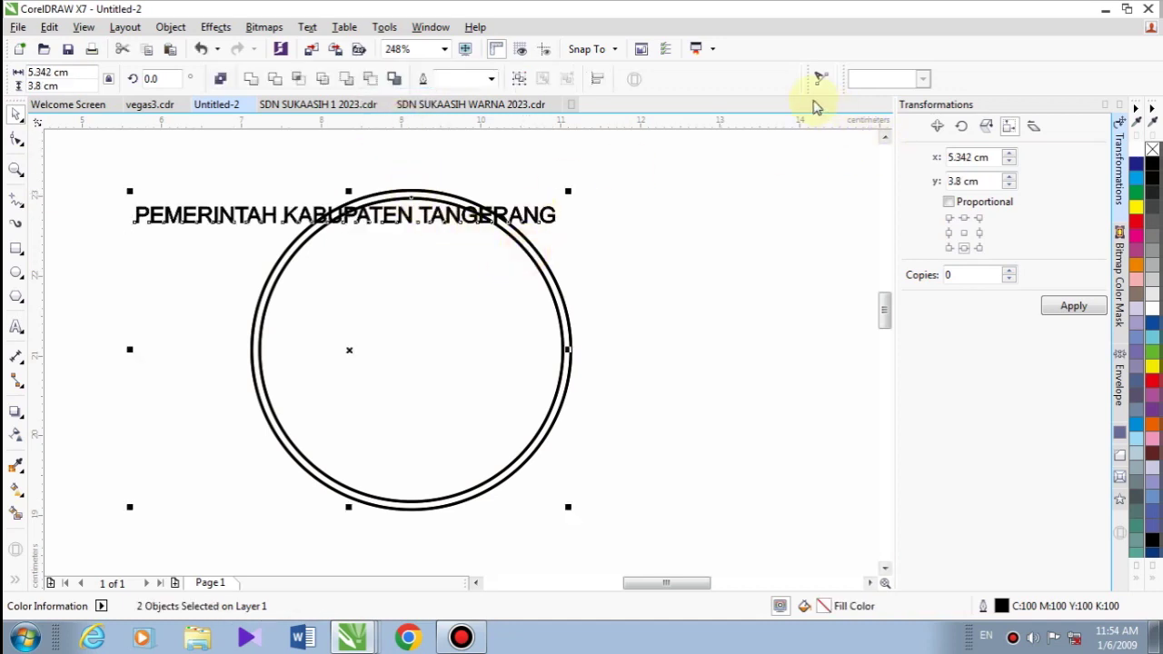
click(820, 79)
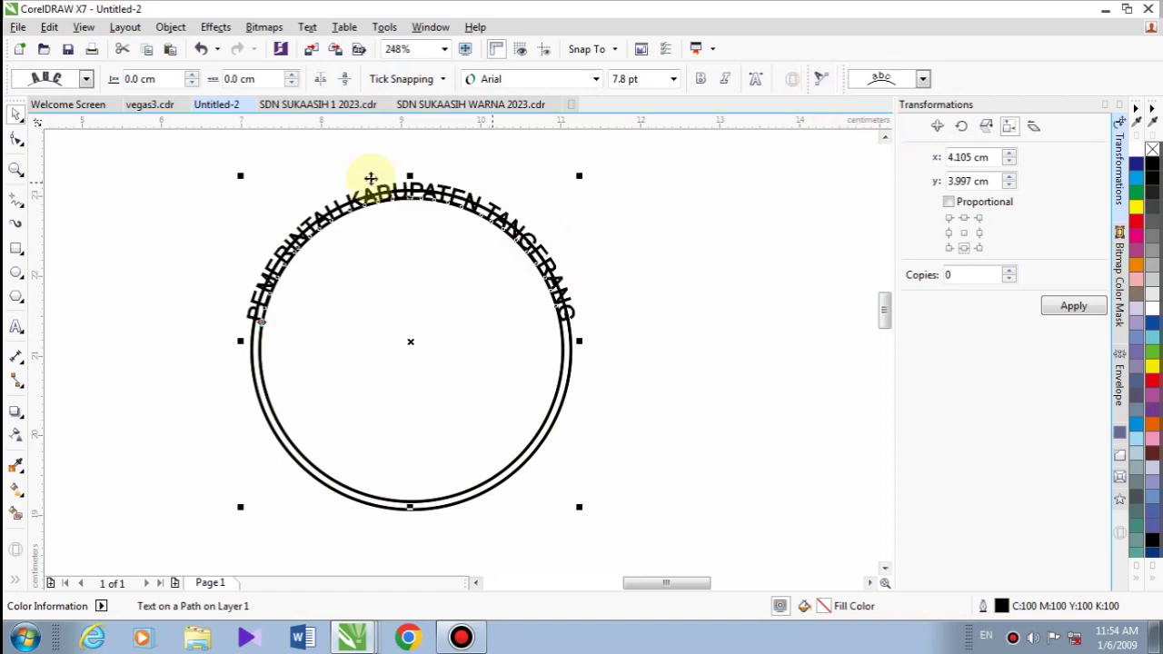
Step: Set the curved text's distance from the path to -0.33 cm so it sits inside the inner circle
click(192, 84)
click(192, 84)
click(192, 84)
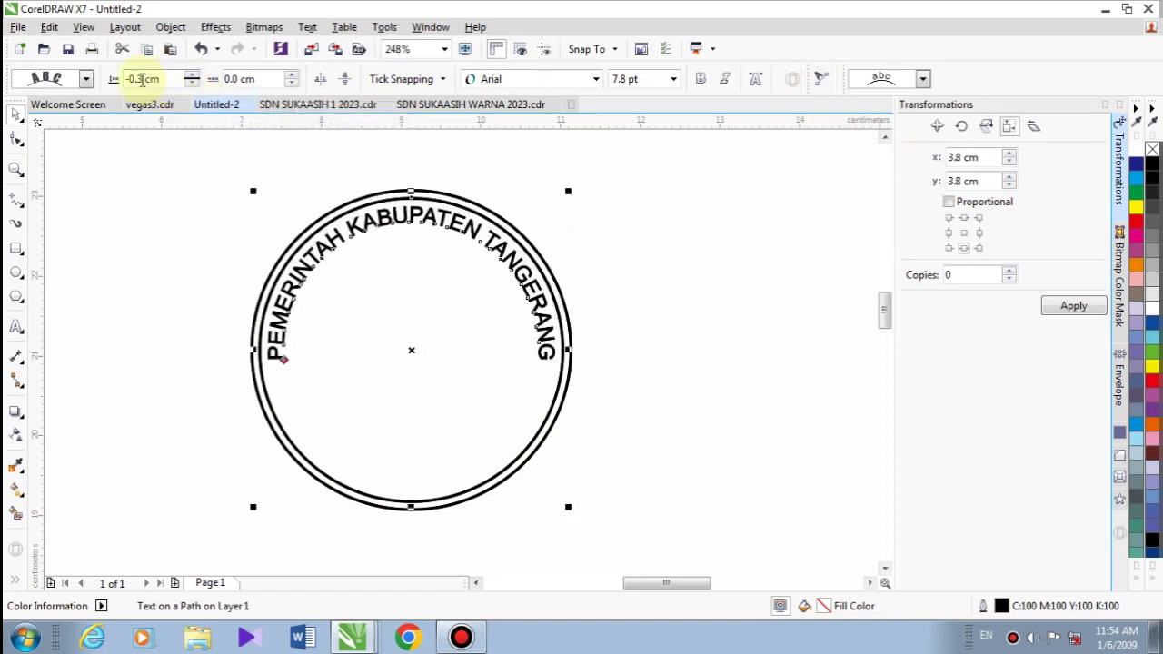
click(143, 79)
text(3)
click(1073, 306)
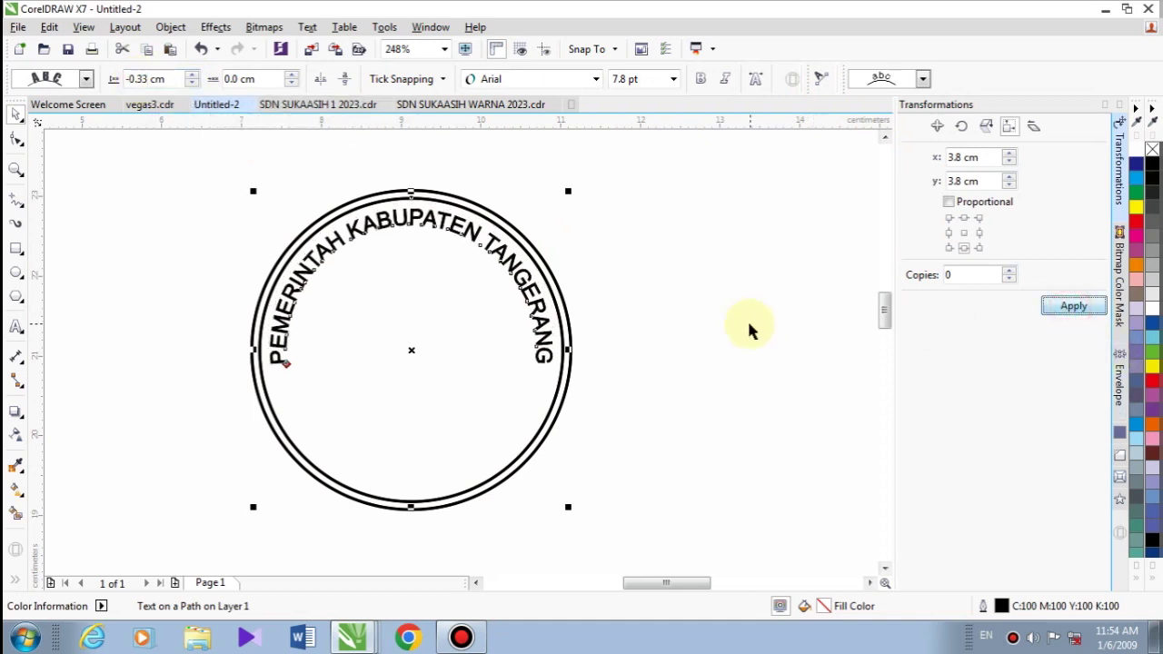
click(688, 304)
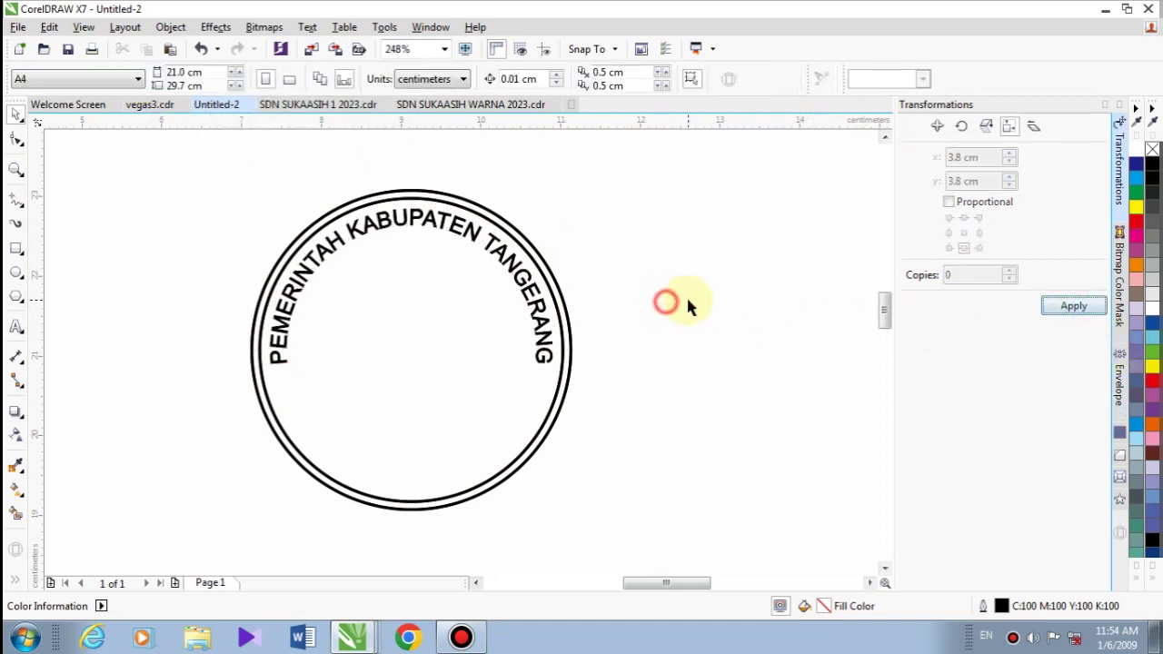
Step: Duplicate the 4 cm outer circle about its center as a smaller circle about 2.85 cm in diameter, inside the curved text
click(525, 244)
click(526, 241)
click(525, 242)
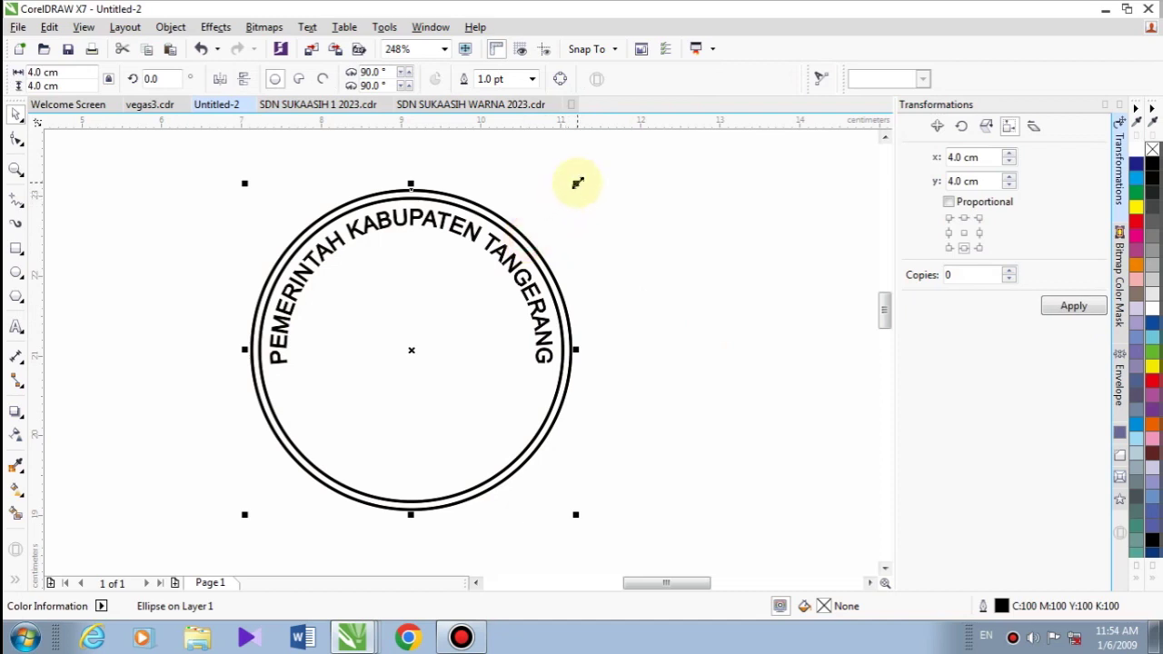
drag(578, 183, 564, 222)
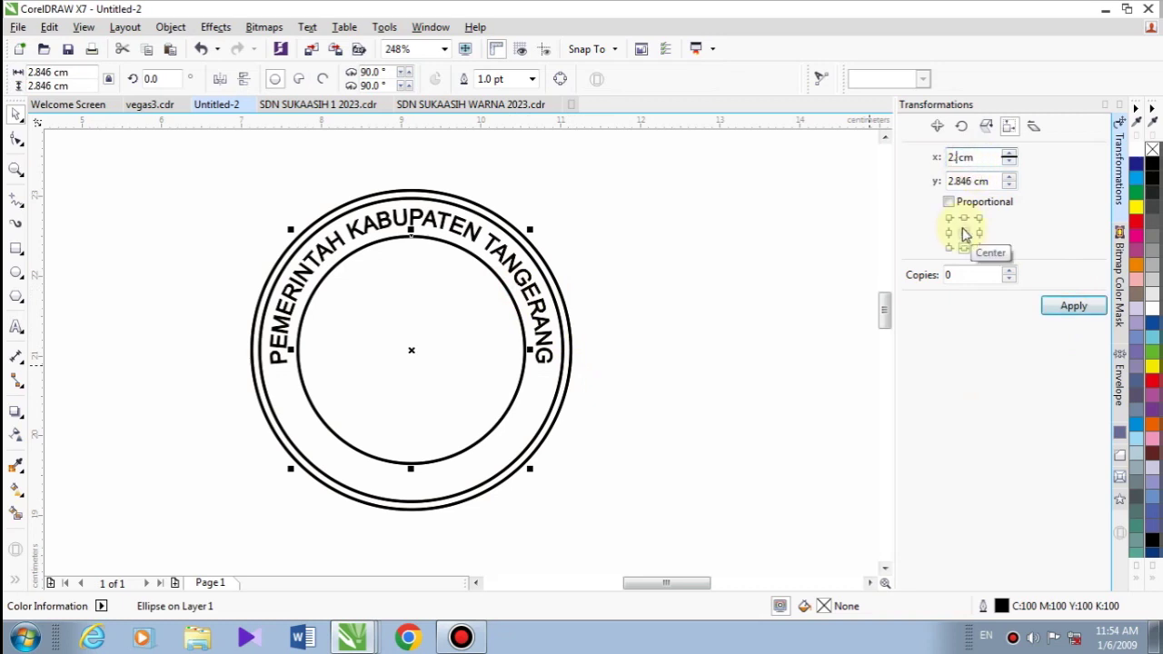
Step: Set the new innermost circle's width and height to 2.7 cm
text(.7)
key(Return)
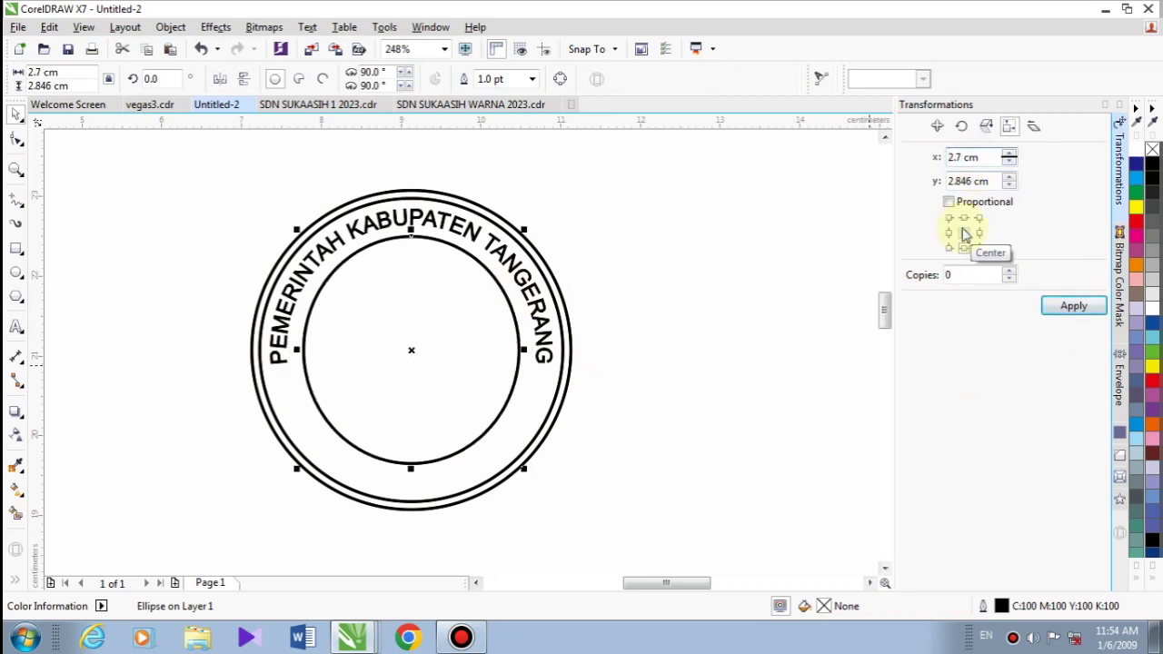
click(967, 181)
key(BackSpace)
key(BackSpace)
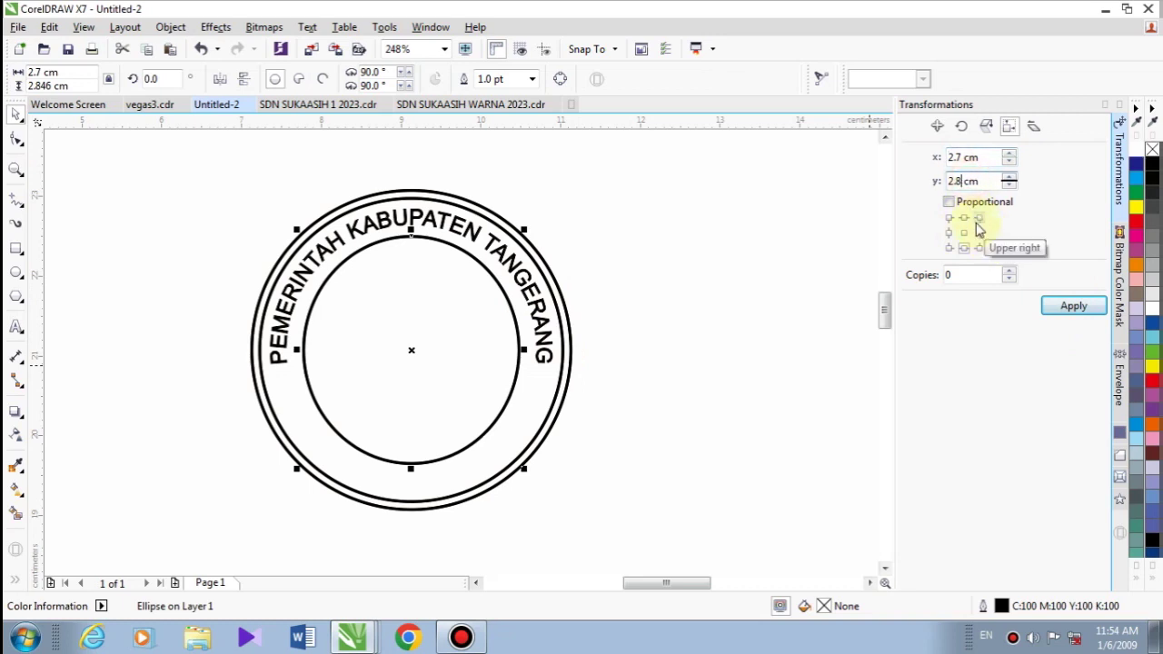
key(Return)
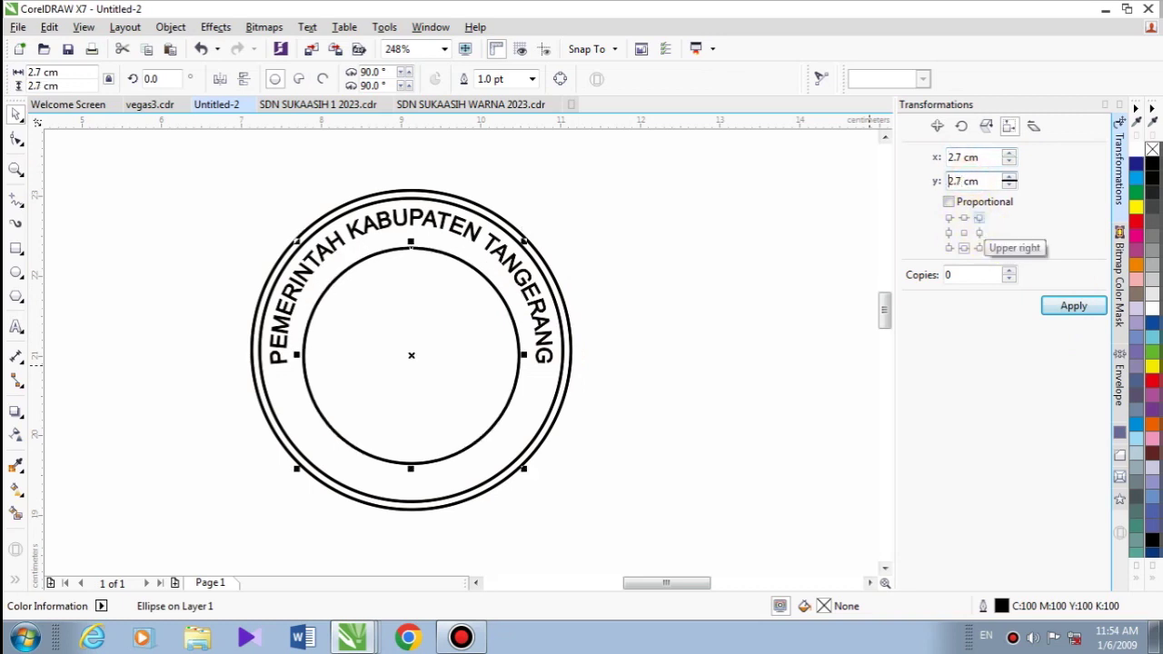
Step: Align the 2.7 cm circle's center with the outer circle so they are concentric
shift+click(558, 289)
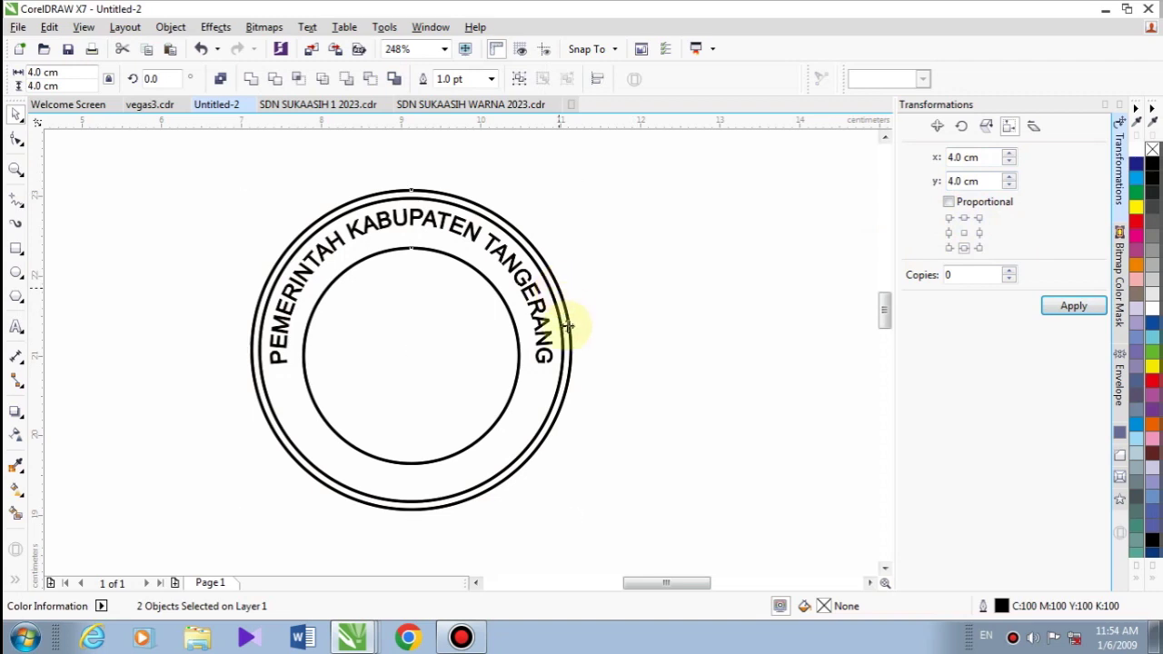
key(c)
click(621, 408)
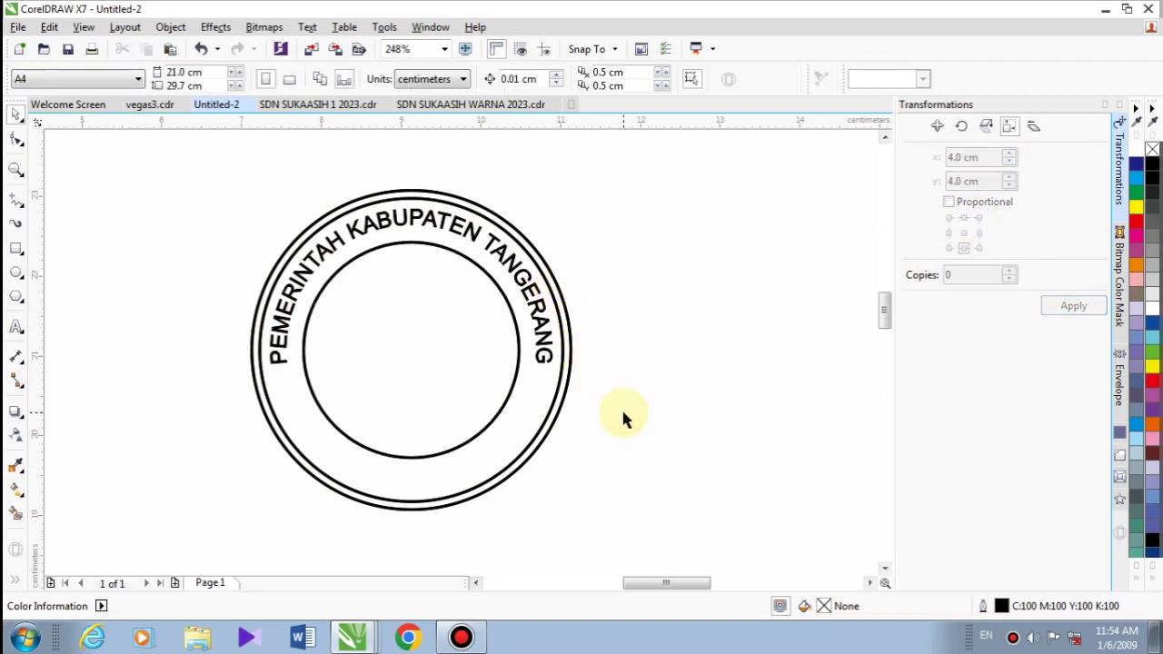
Step: Set the distance from the path of the curved text "PEMERINTAH KABUPATEN TANGERANG" to -0.37 cm
double_click(444, 227)
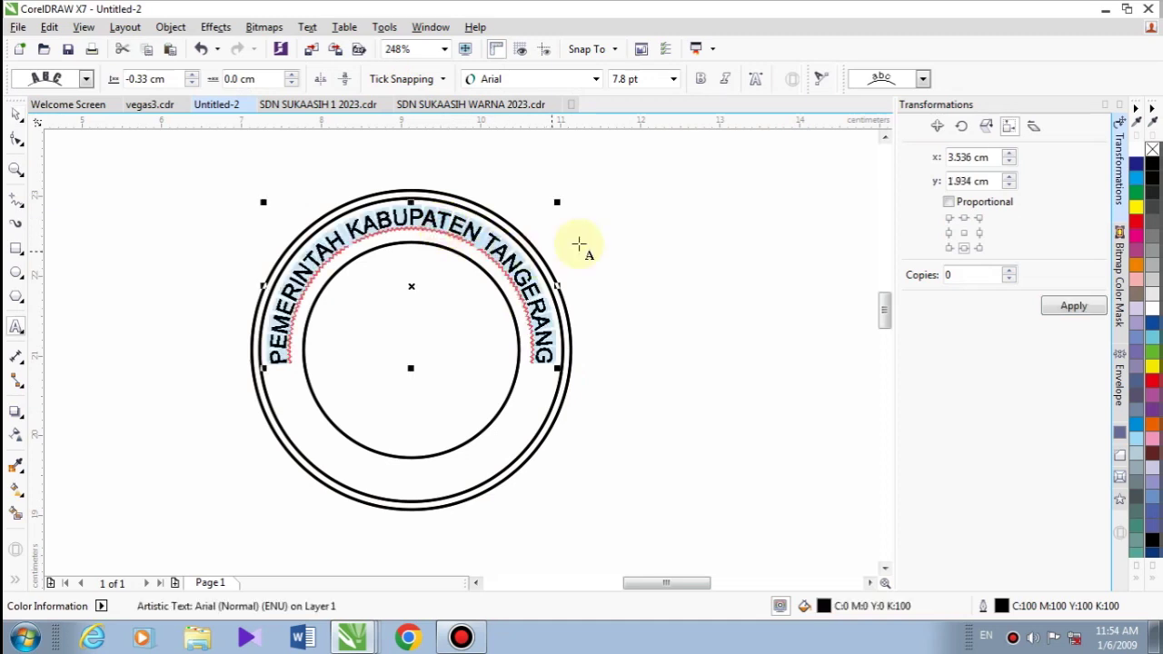
click(145, 79)
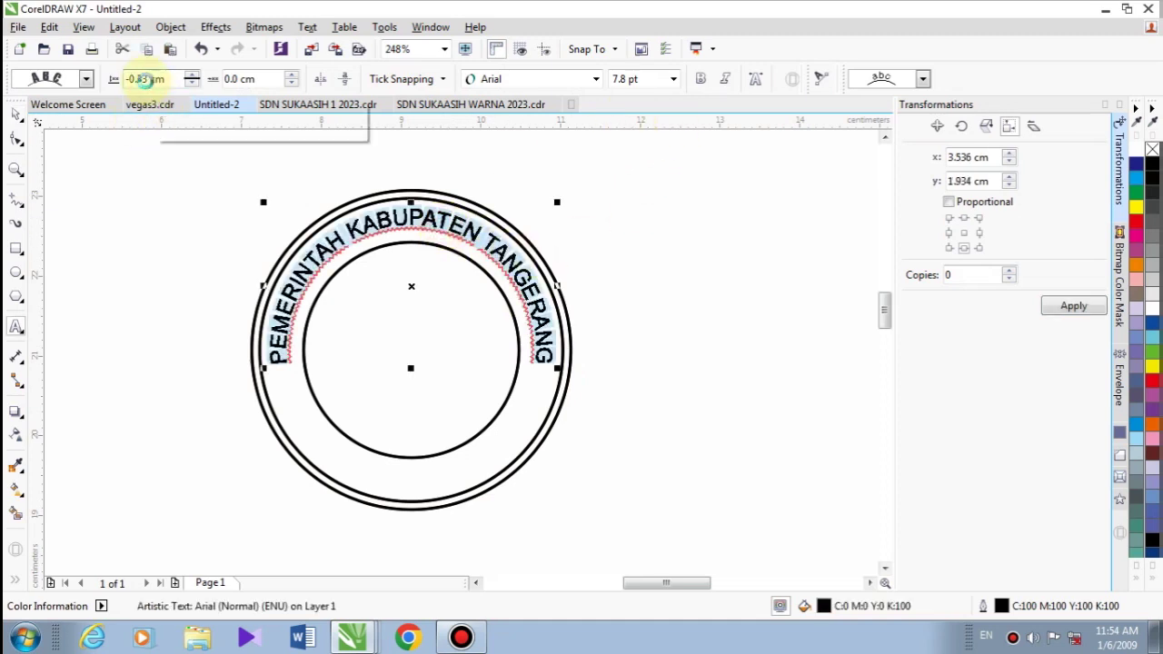
key(Return)
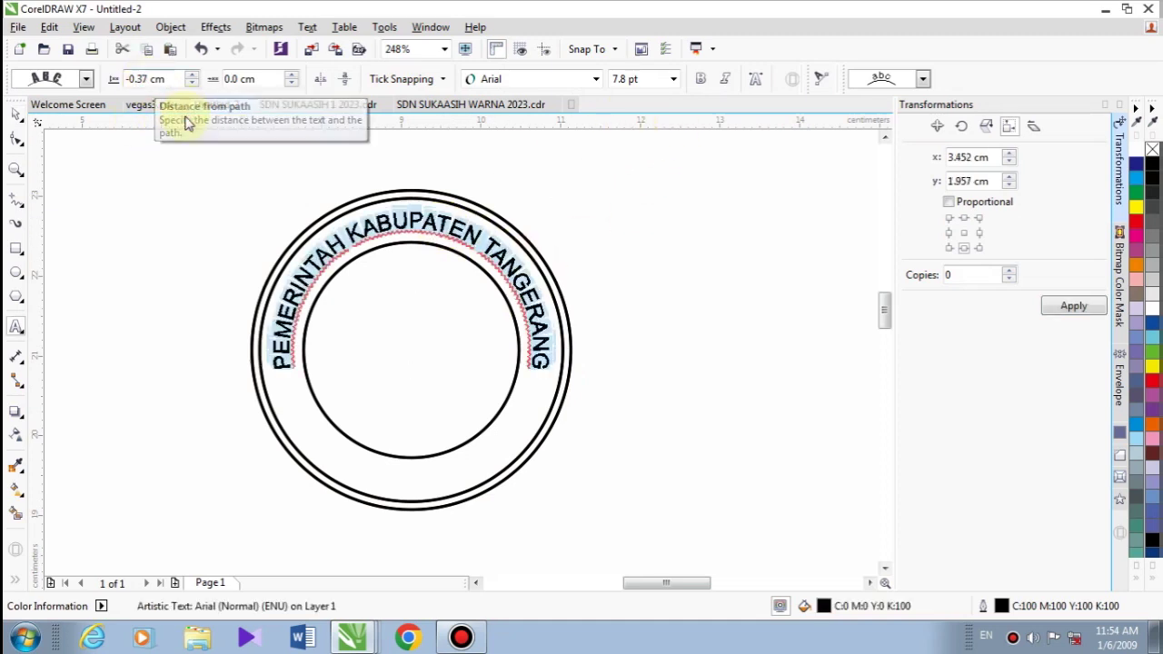
click(16, 113)
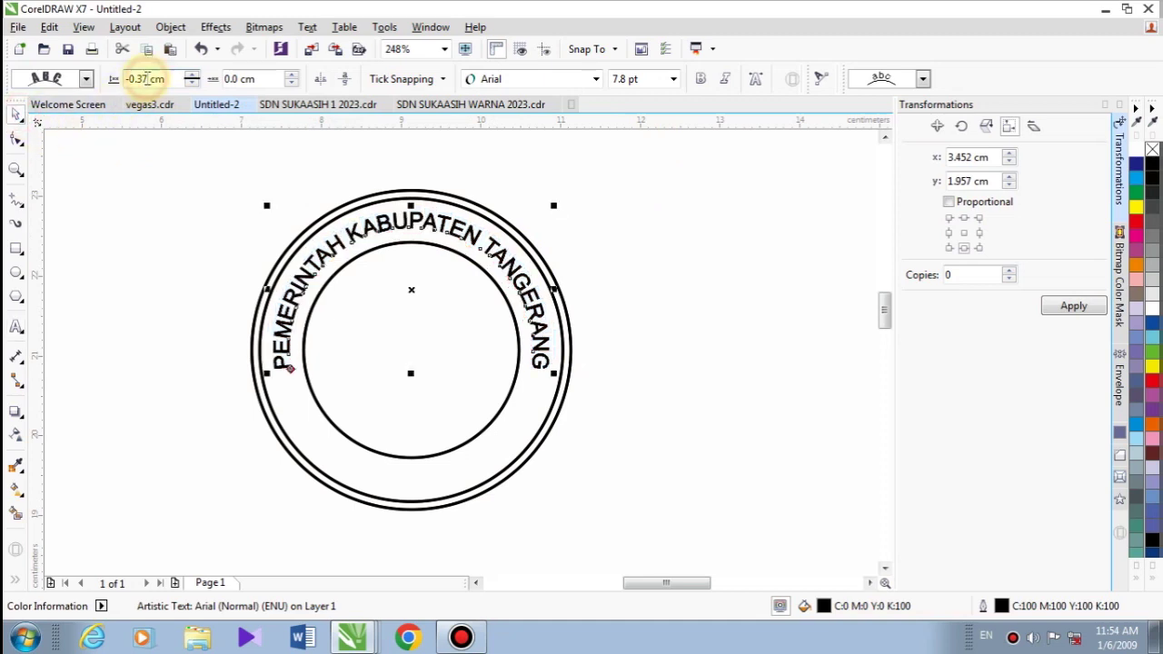
scroll(312, 253, up, 3)
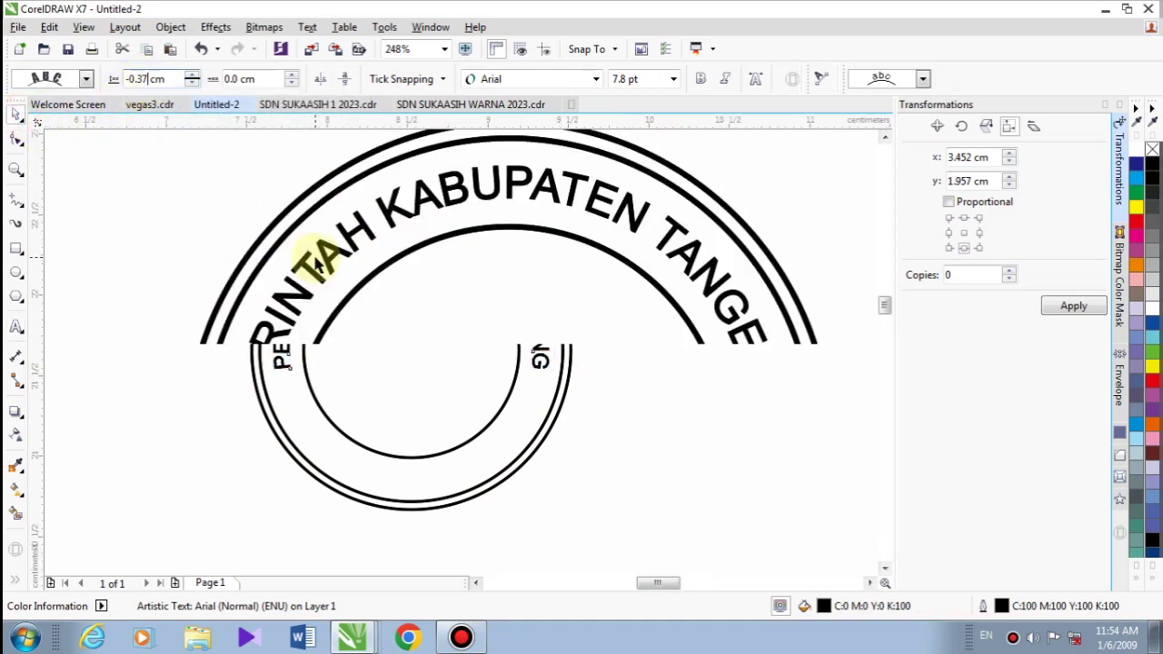
click(160, 295)
scroll(199, 259, down, 3)
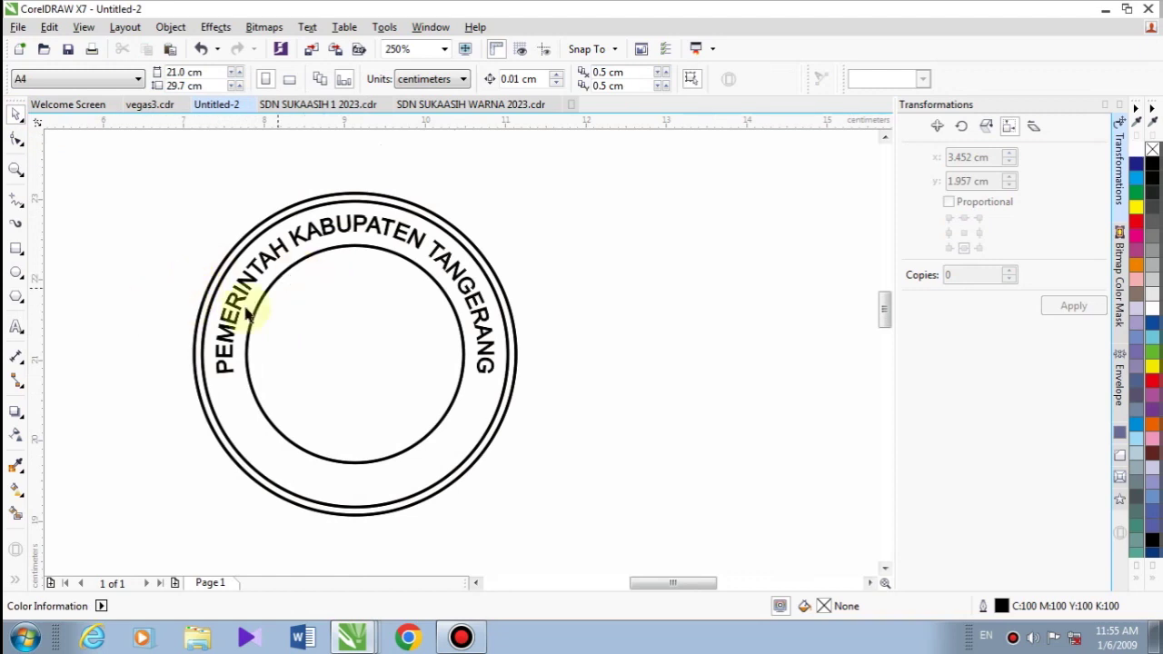
Step: Add the artistic text "DINAS PENDIDIKAN" near the upper left of the stamp
click(15, 329)
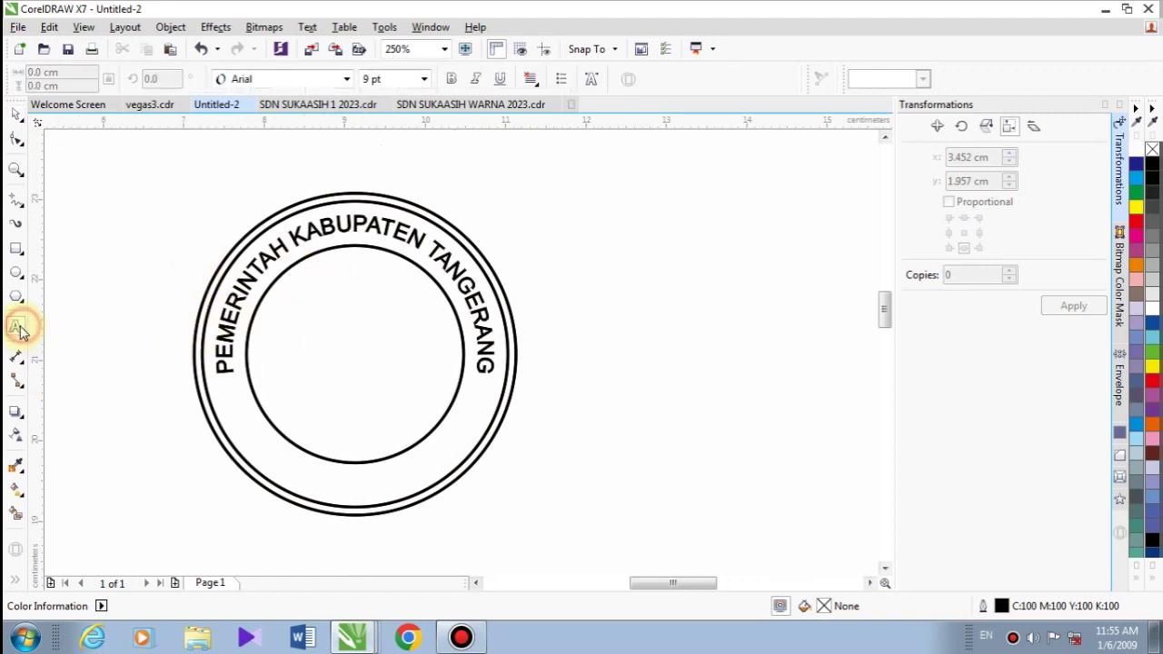
click(129, 218)
text(DINAS PENDIDIKAN)
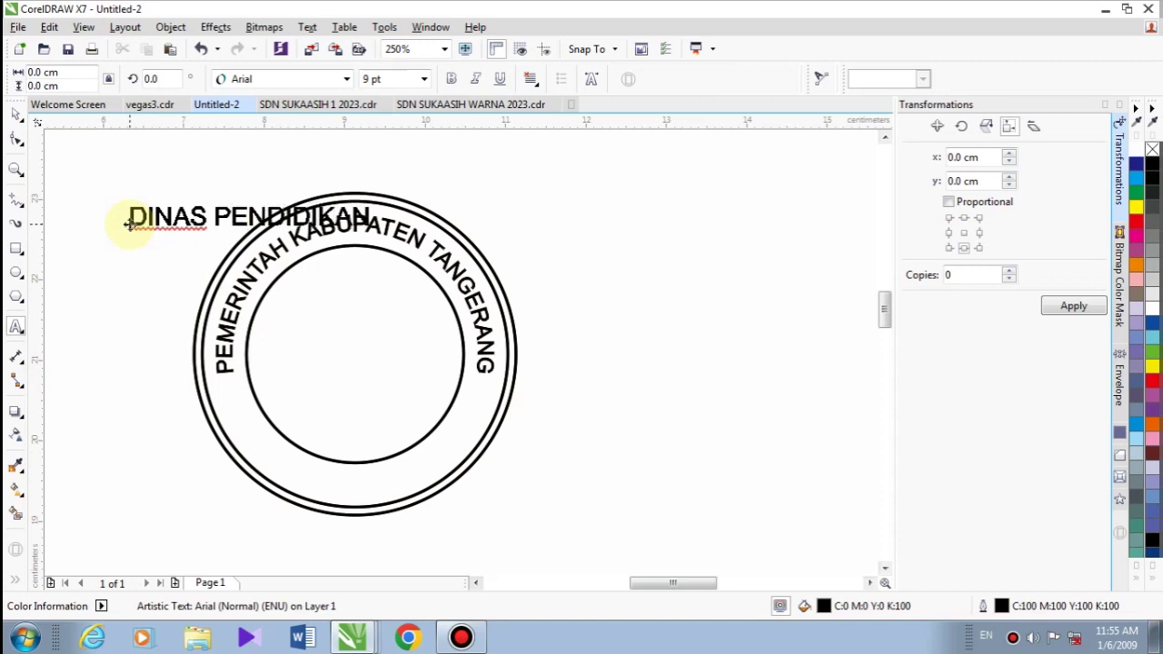
click(15, 115)
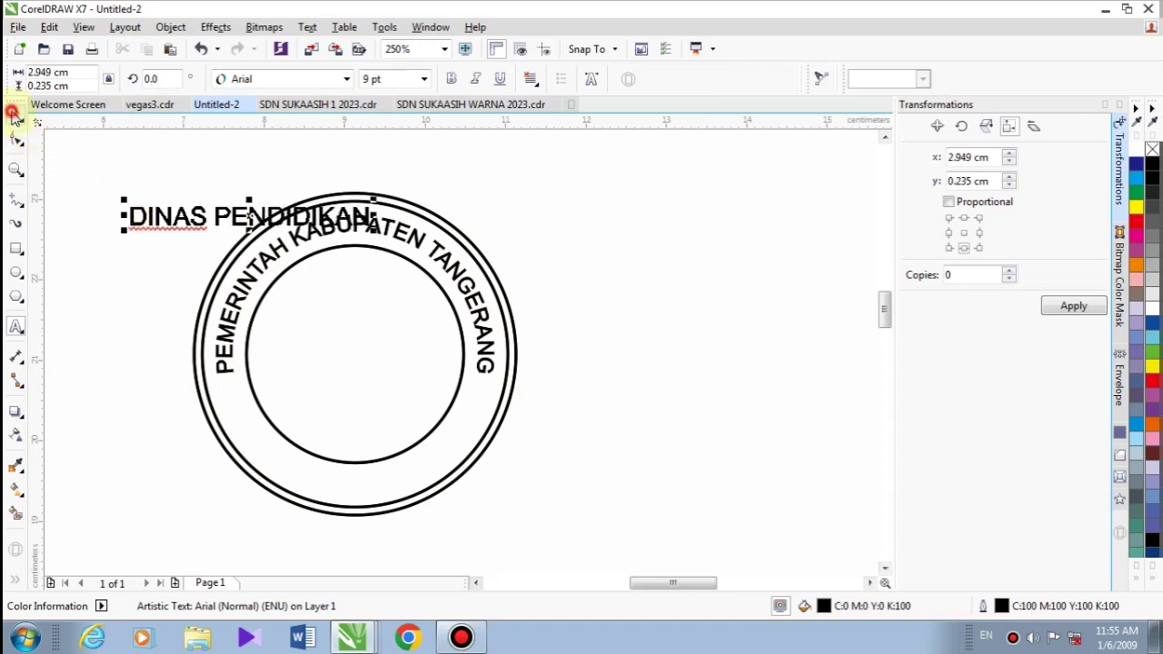
Step: Set the "DINAS PENDIDIKAN" text to 8 pt and fit it to the path of the 3.8 cm circle
click(423, 80)
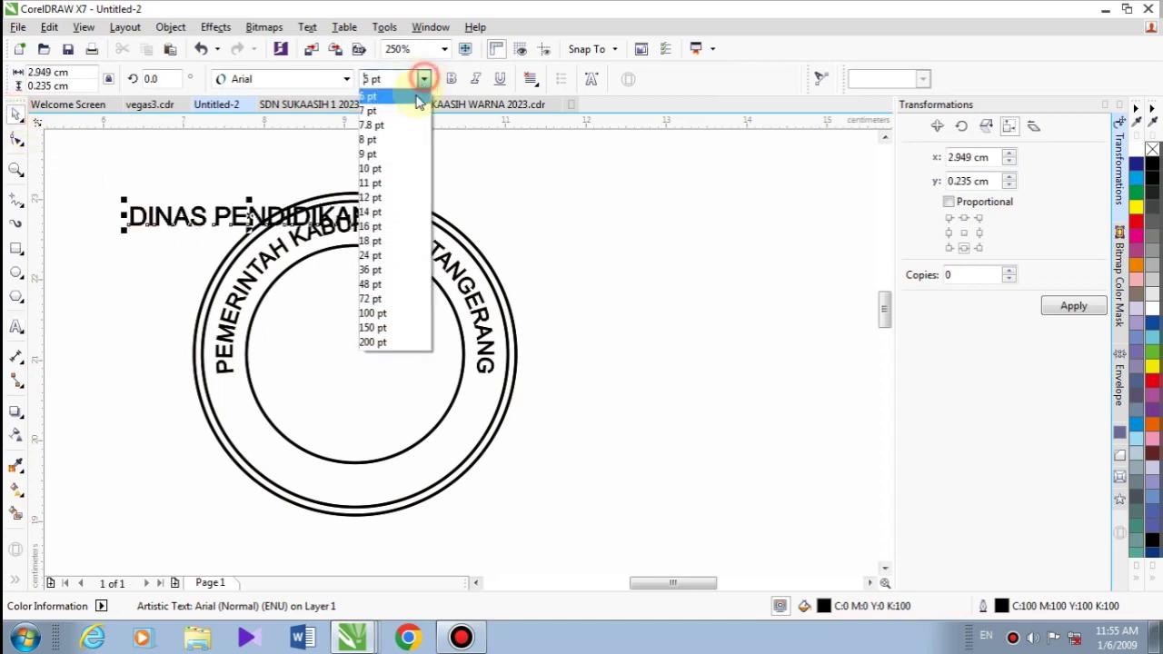
click(371, 139)
shift+click(445, 238)
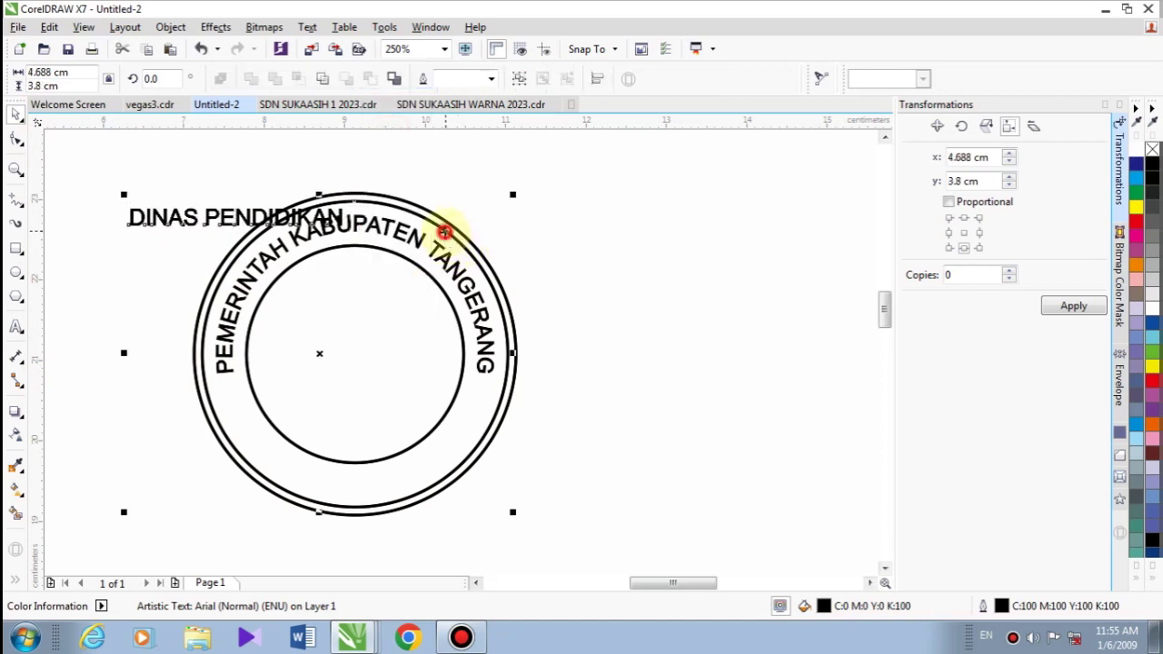
click(819, 80)
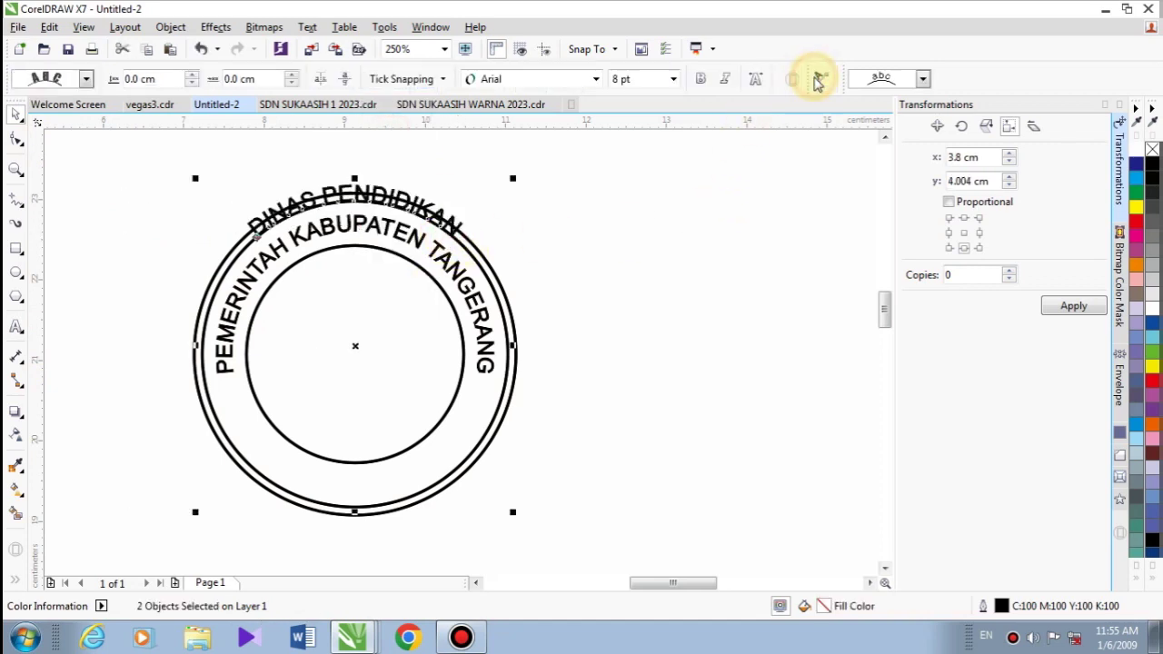
Step: Place "DINAS PENDIDIKAN" on the lower arc of the circle and mirror it horizontally and vertically so it reads upright
click(883, 80)
click(889, 137)
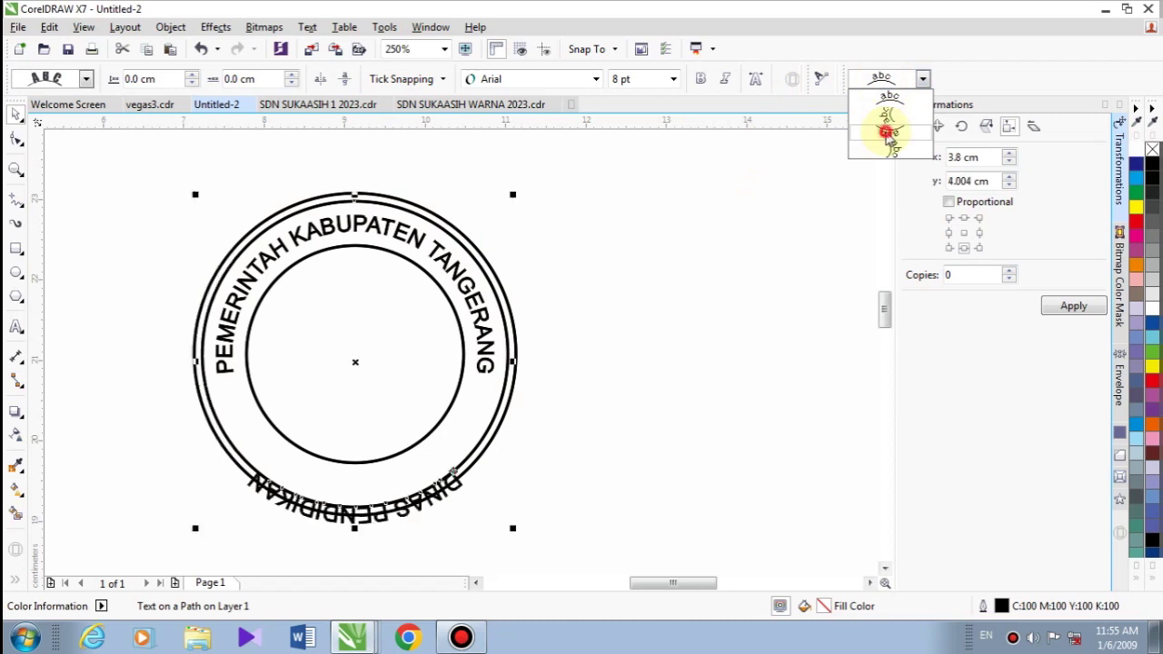
click(324, 80)
click(327, 81)
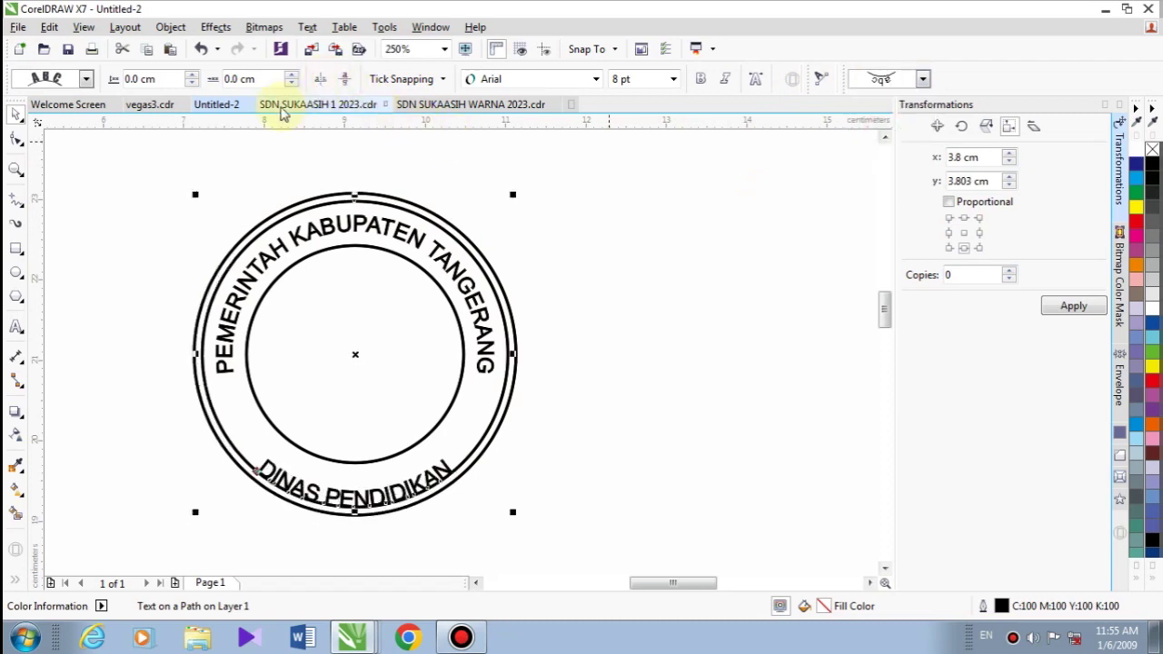
Step: Adjust the distance of "DINAS PENDIDIKAN" from its path to -0.17 cm, trying -0.14 and -0.15 cm first
click(192, 83)
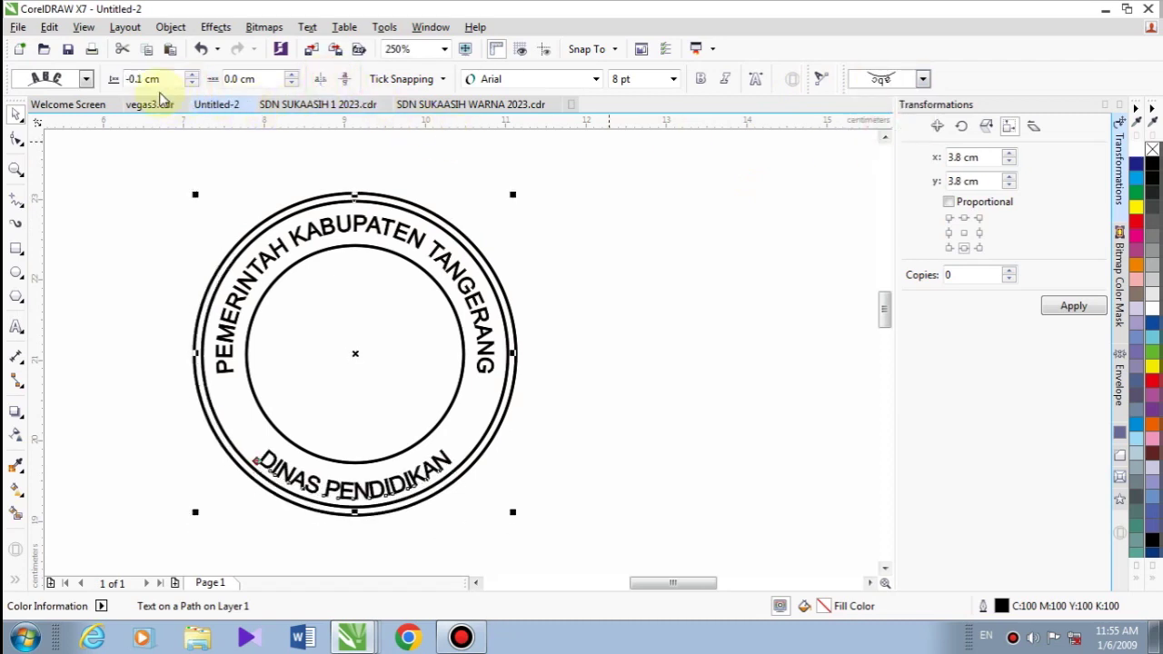
text(4)
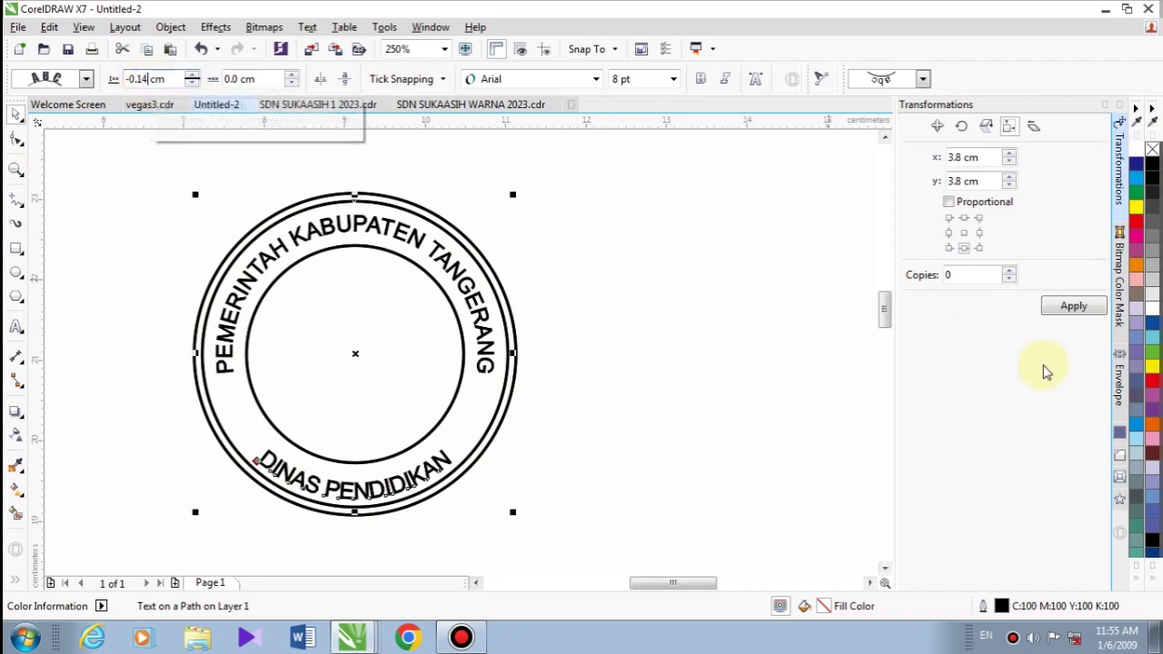
click(1073, 306)
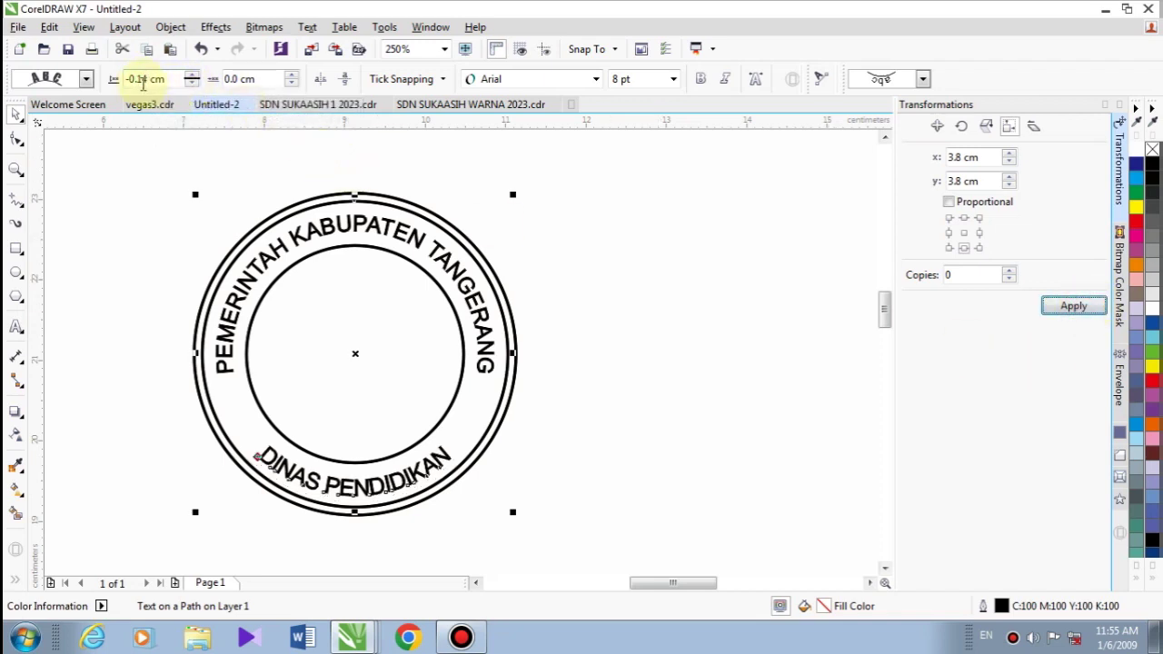
click(143, 83)
key(BackSpace)
text(5)
click(1059, 309)
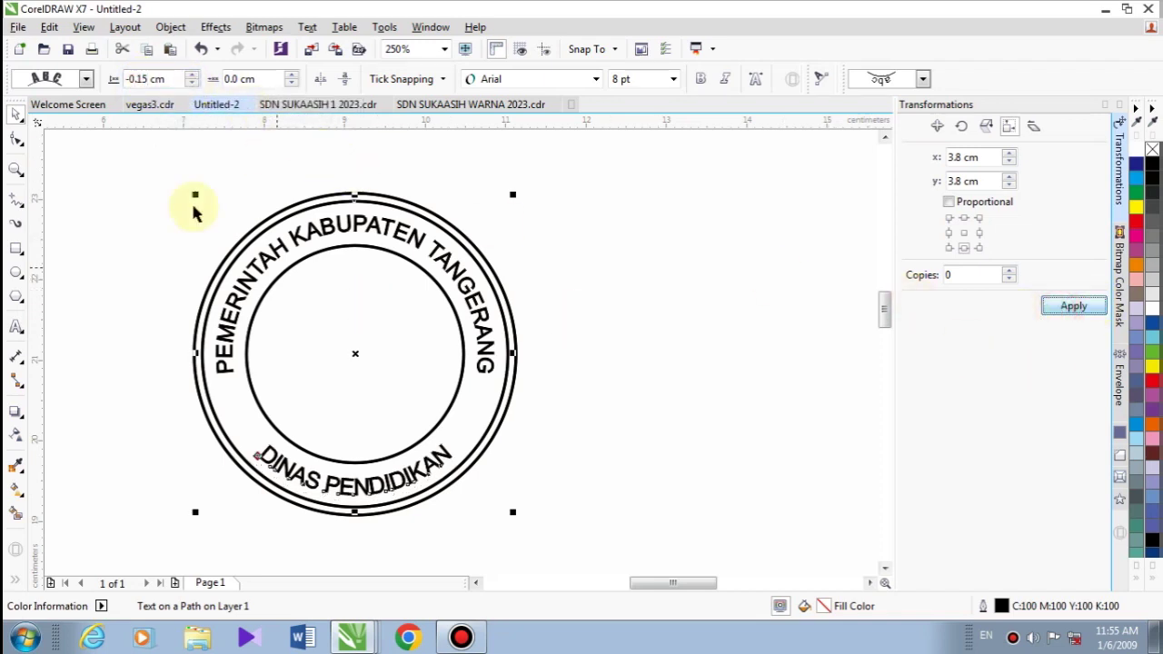
click(147, 79)
key(BackSpace)
text(7)
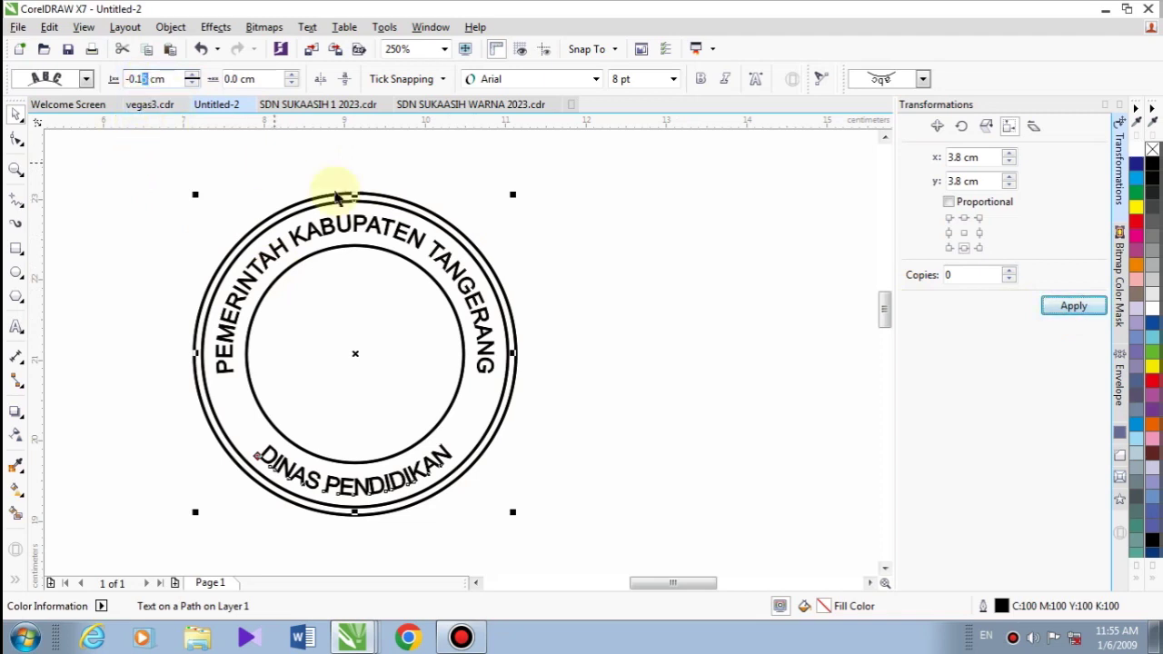
click(1070, 305)
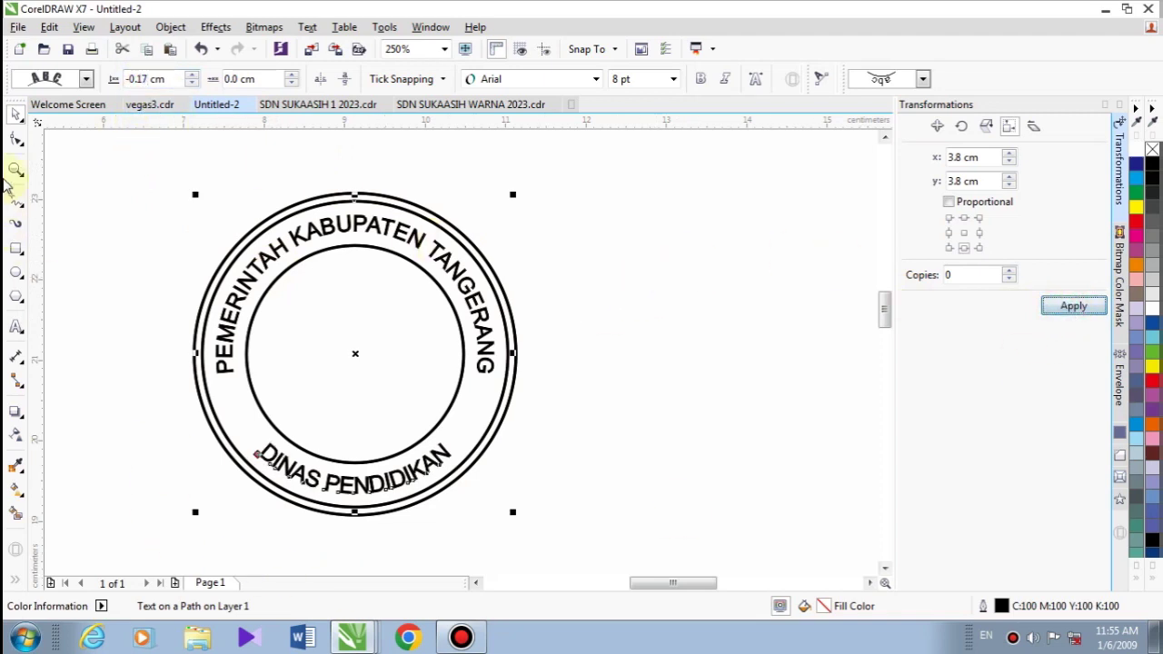
Step: Widen the character spacing of "DINAS PENDIDIKAN" and "PEMERINTAH KABUPATEN TANGERANG" along their arcs
click(17, 139)
click(378, 475)
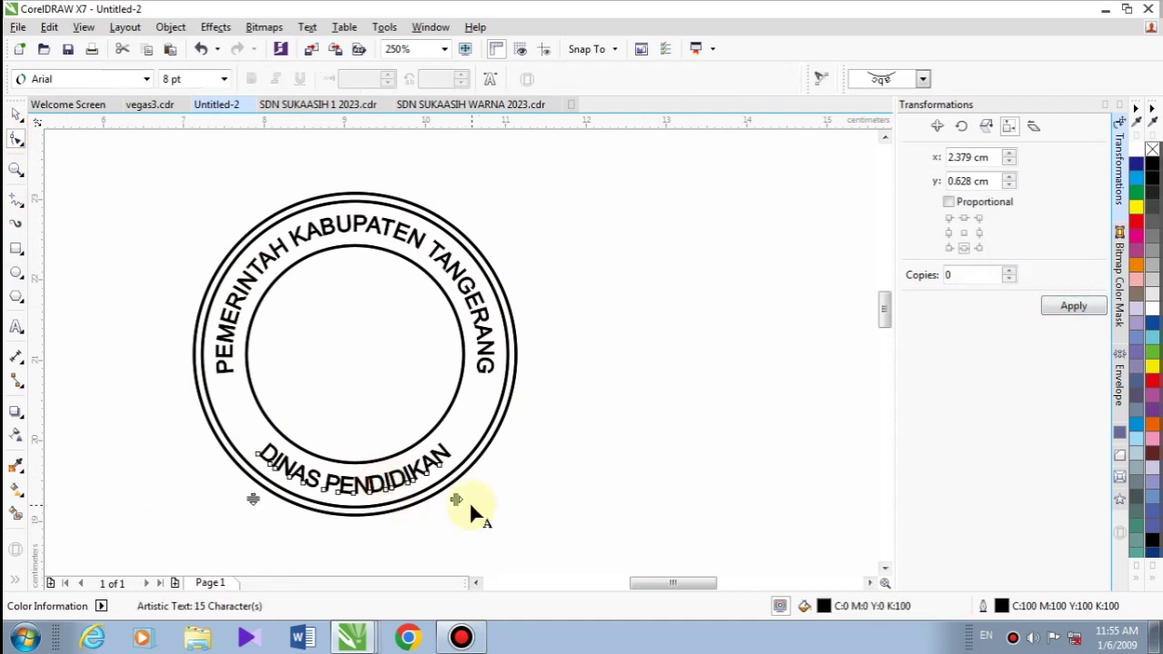
click(485, 373)
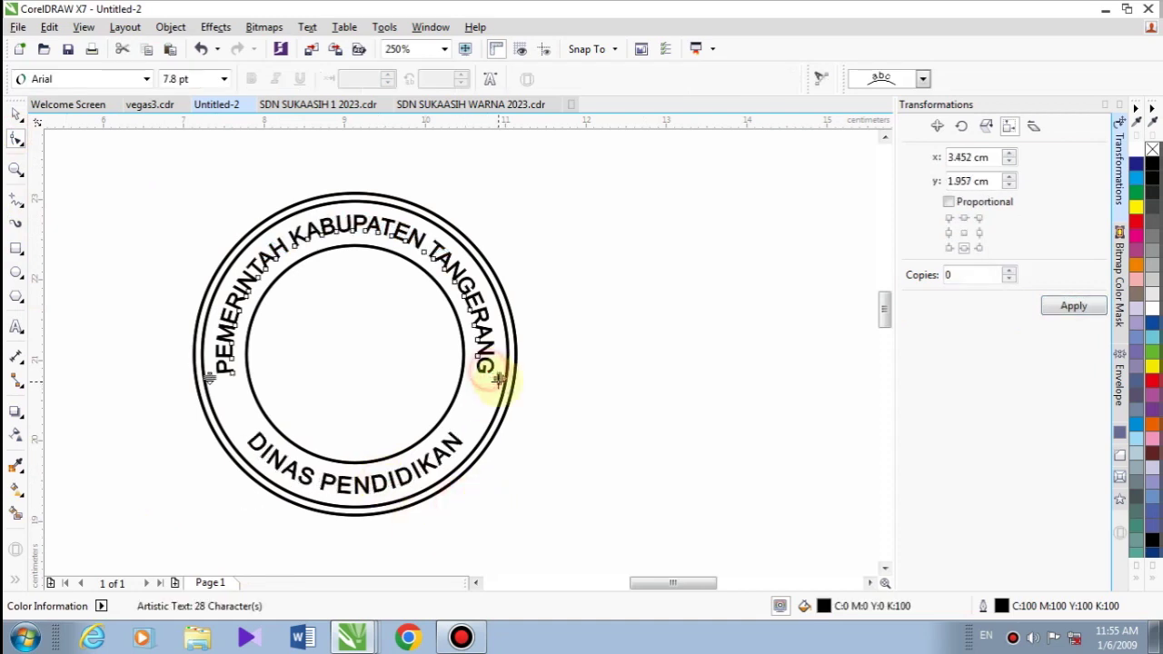
drag(498, 378, 504, 419)
click(18, 114)
click(77, 244)
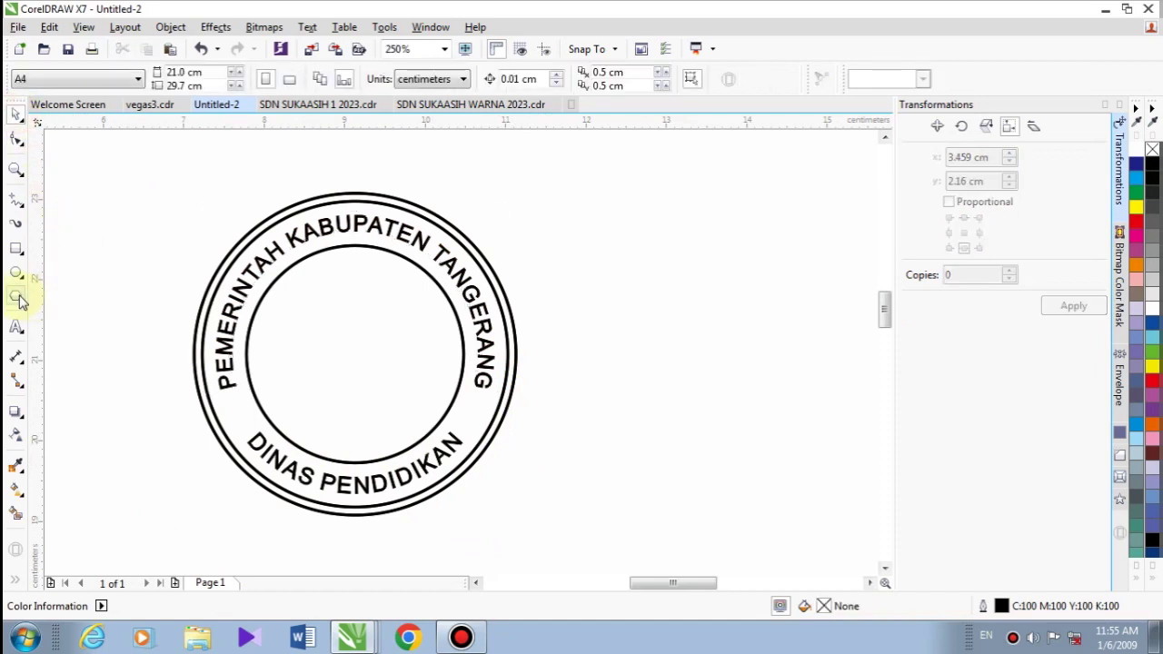
Step: Draw a five-pointed star about 0.22 cm wide between the two texts on the ring's left side and fill it black
click(16, 300)
click(68, 312)
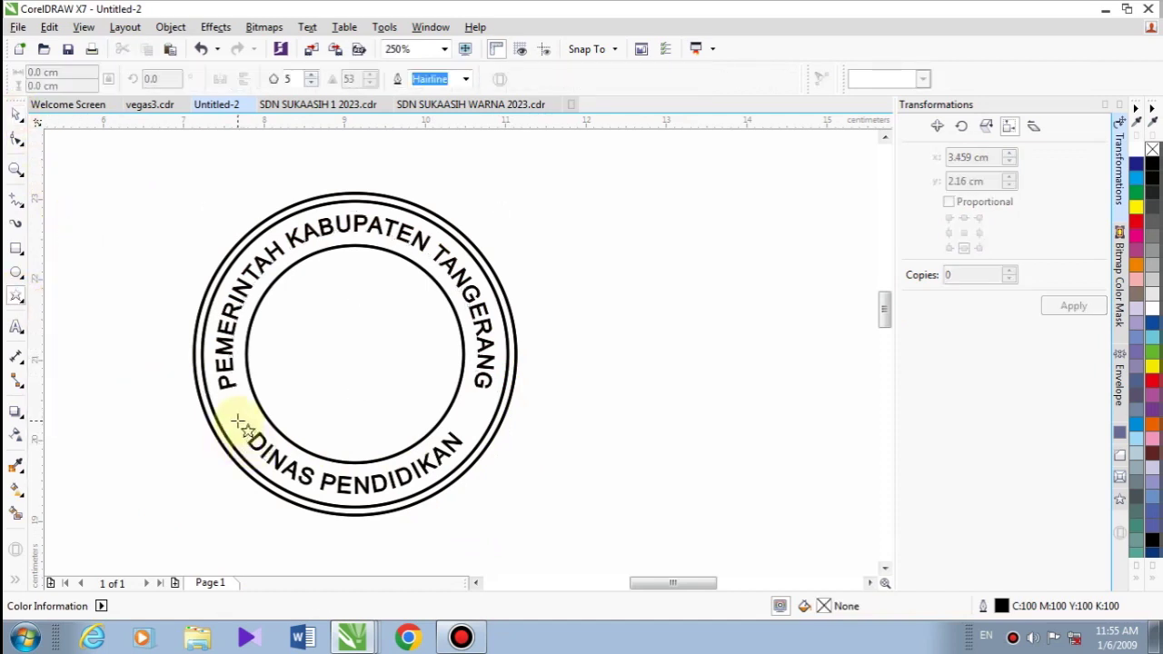
scroll(236, 422, up, 2)
scroll(236, 422, up, 4)
drag(210, 356, 247, 427)
click(16, 115)
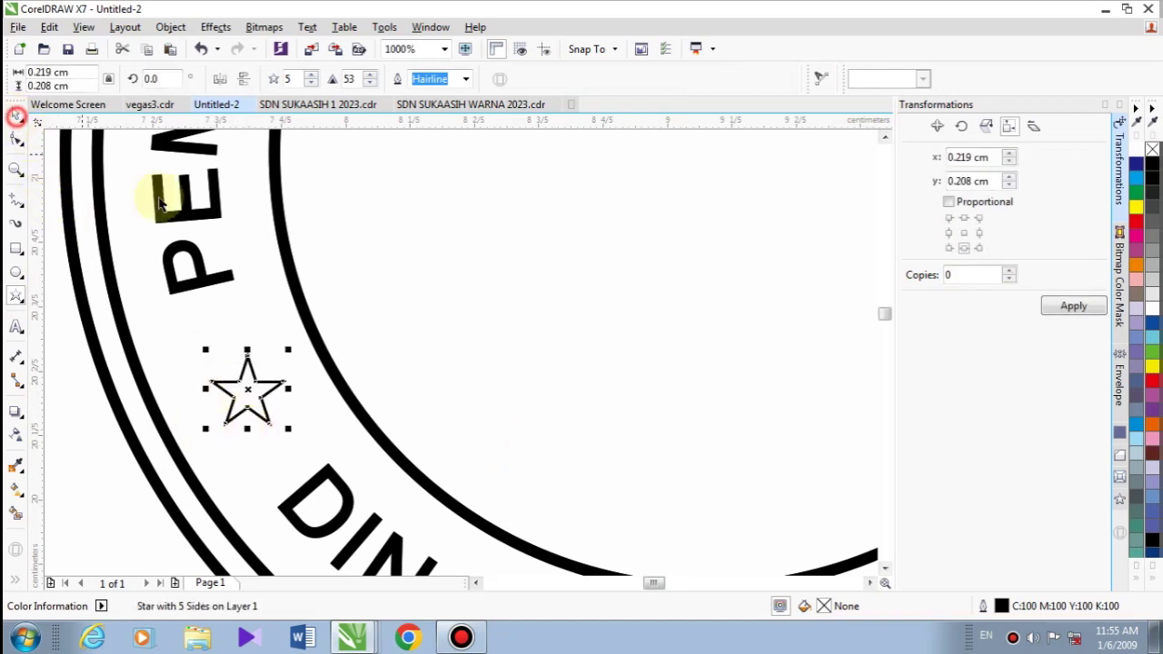
click(1151, 574)
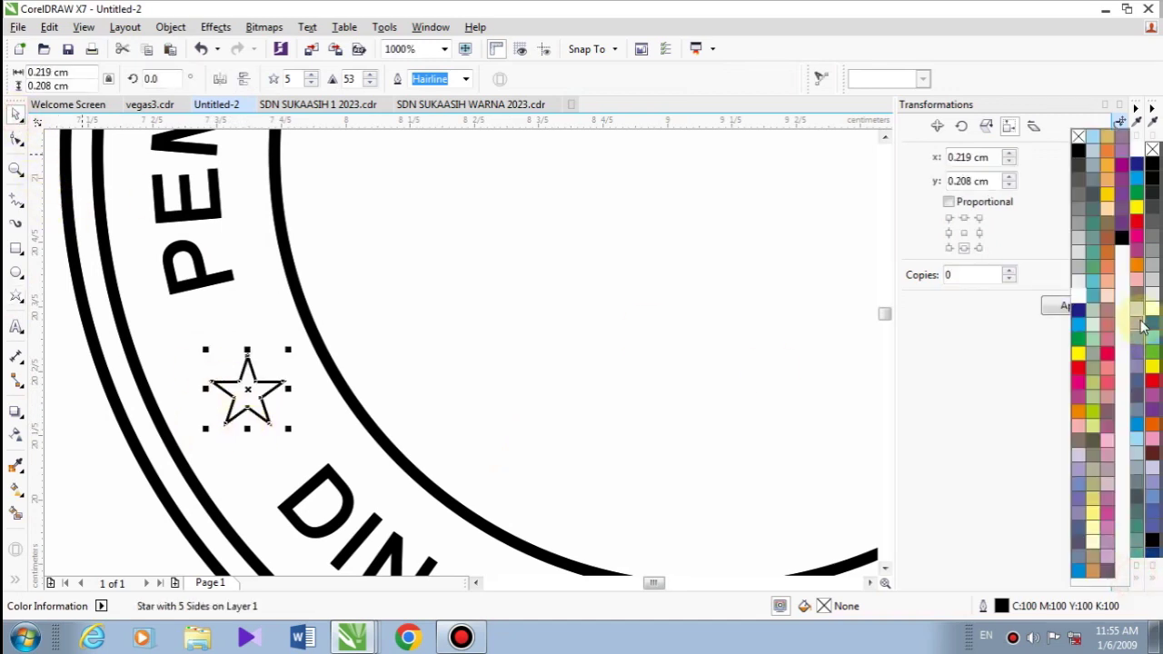
click(1122, 241)
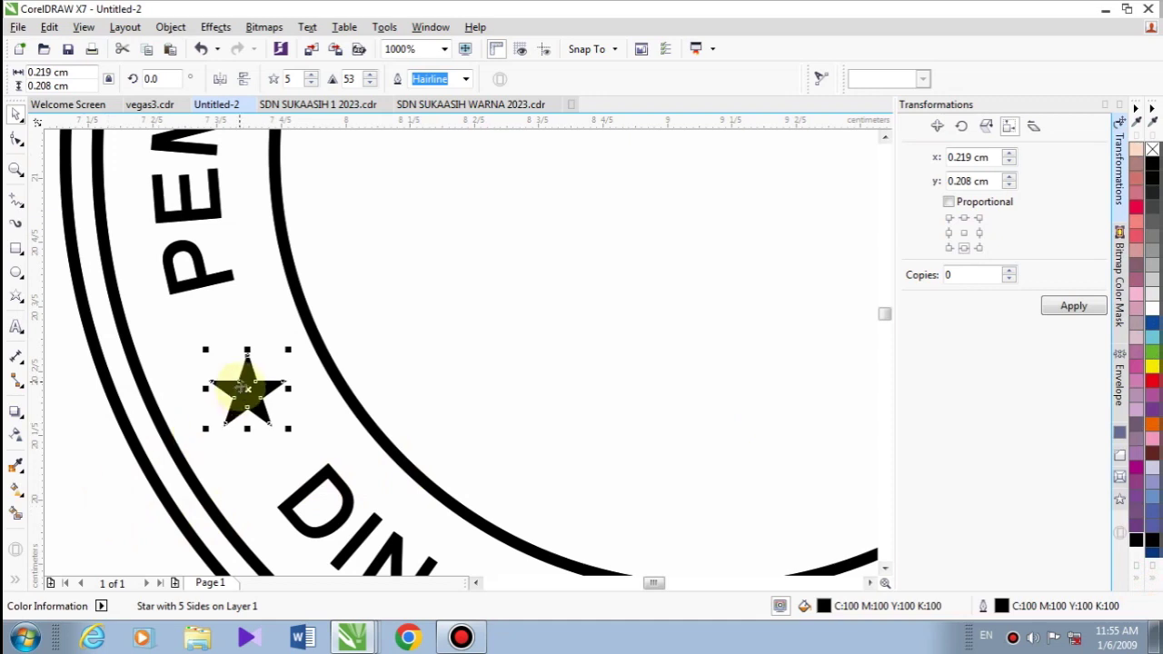
Step: Copy the black star horizontally to the matching gap between the texts on the ring's right side
drag(246, 393, 711, 396)
scroll(238, 392, down, 2)
click(743, 499)
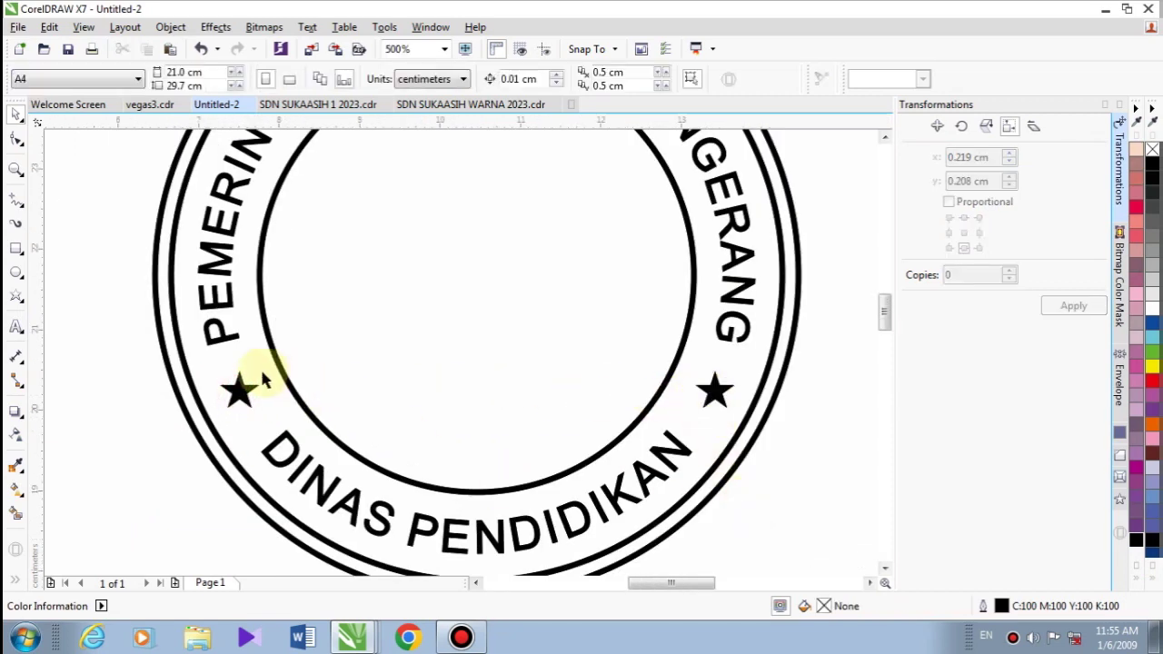
Step: Browse in the file explorer to the PEMERINTAH folder inside LOGO on Local Disk (I:)
scroll(262, 381, down, 3)
click(196, 638)
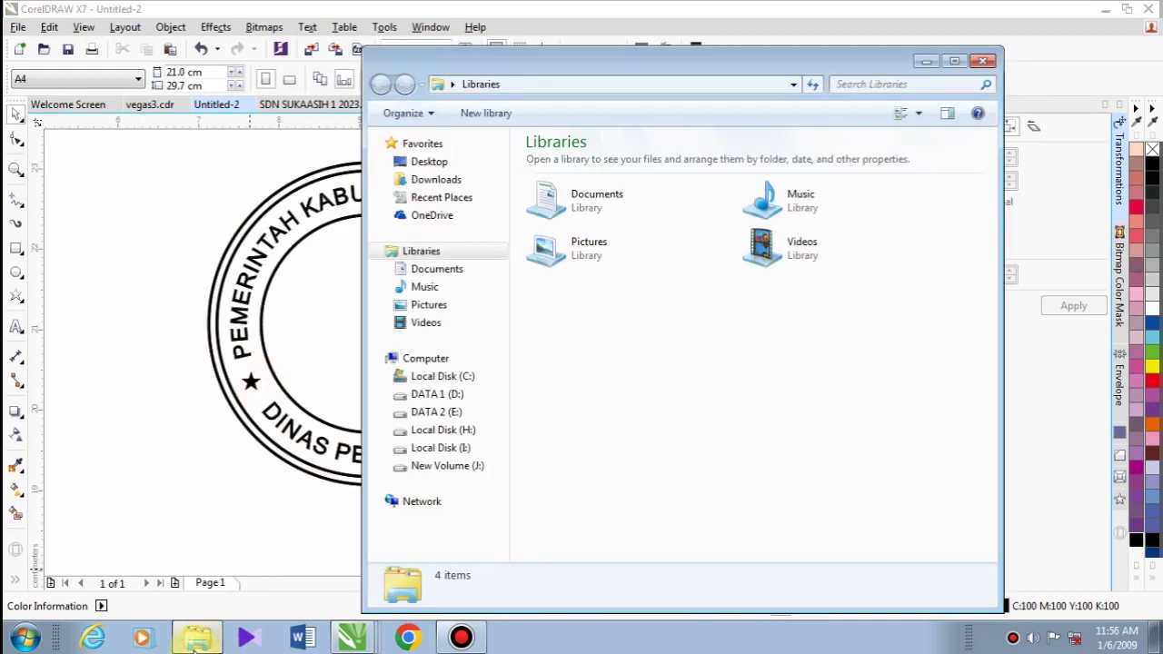
click(460, 447)
click(787, 410)
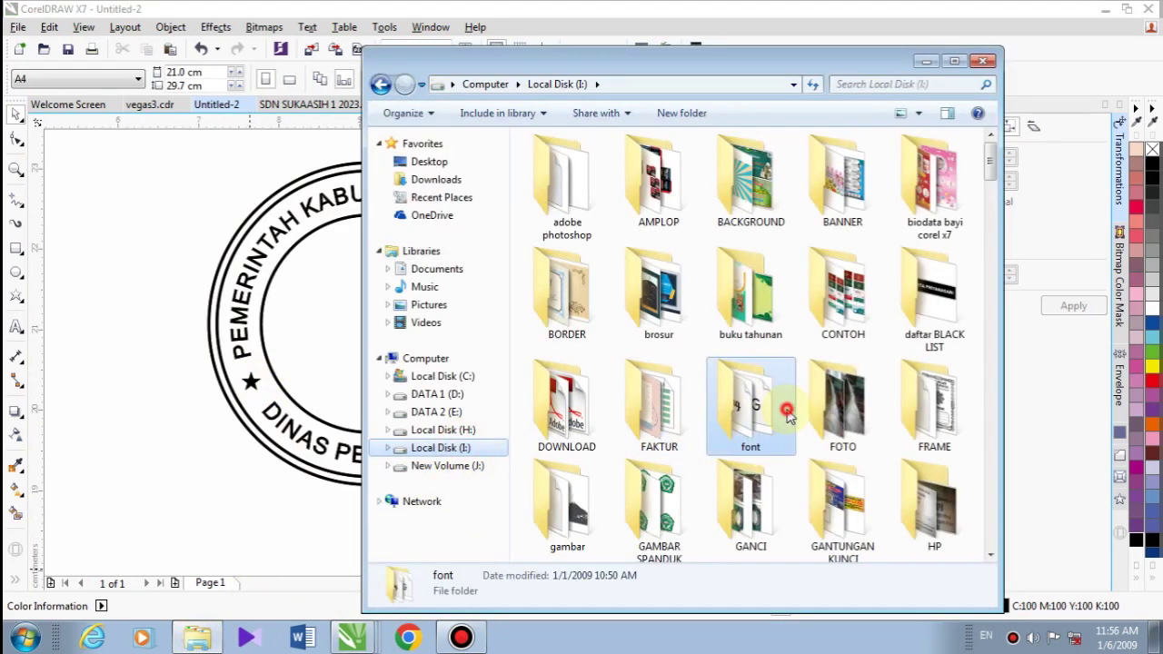
scroll(787, 411, down, 3)
double_click(922, 493)
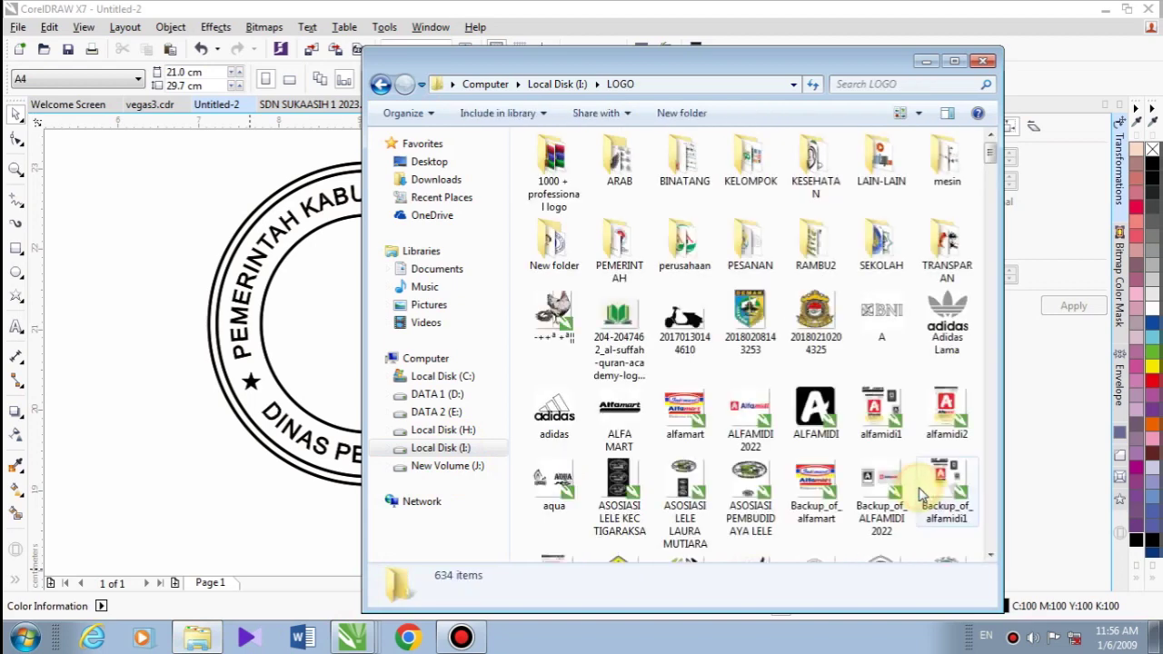
double_click(620, 250)
Step: Find the "Kabupaten Tangerang" logo file in the PEMERINTAH folder and import it into the stamp drawing
scroll(646, 267, down, 3)
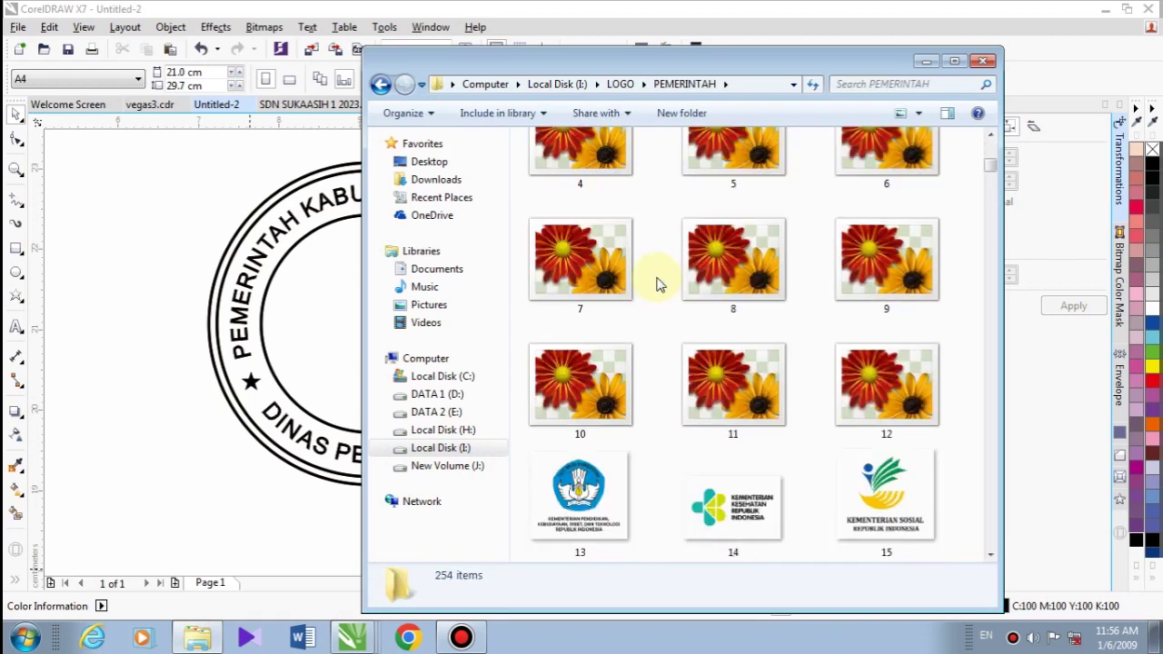
scroll(659, 285, down, 3)
scroll(658, 285, down, 5)
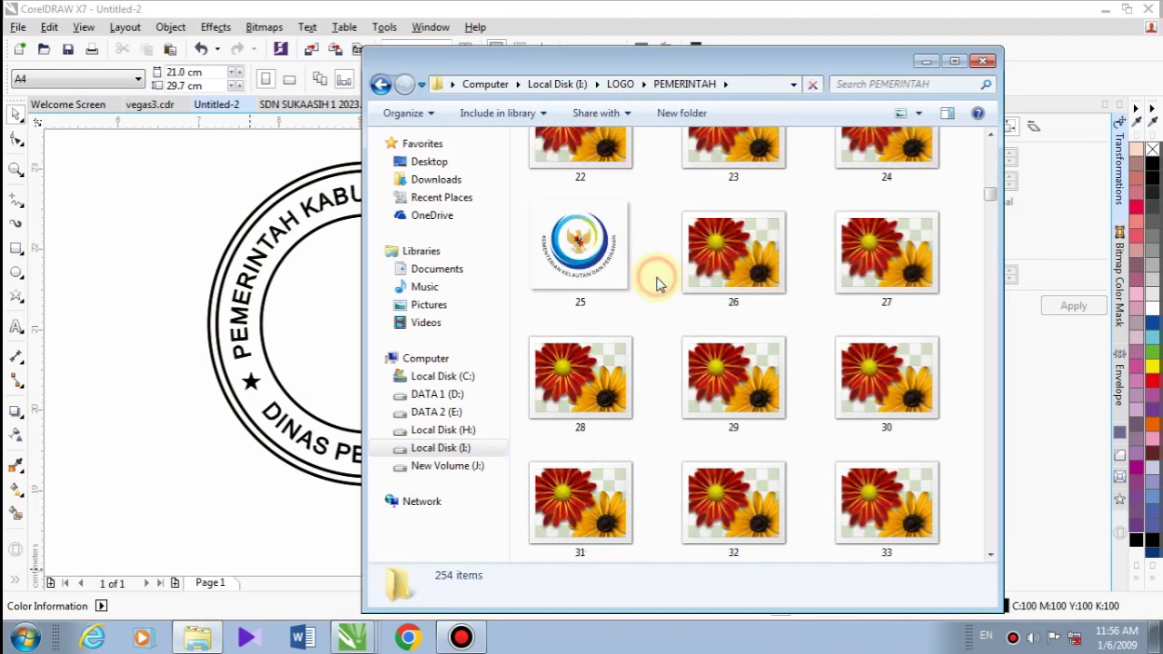
key(k)
scroll(662, 422, down, 2)
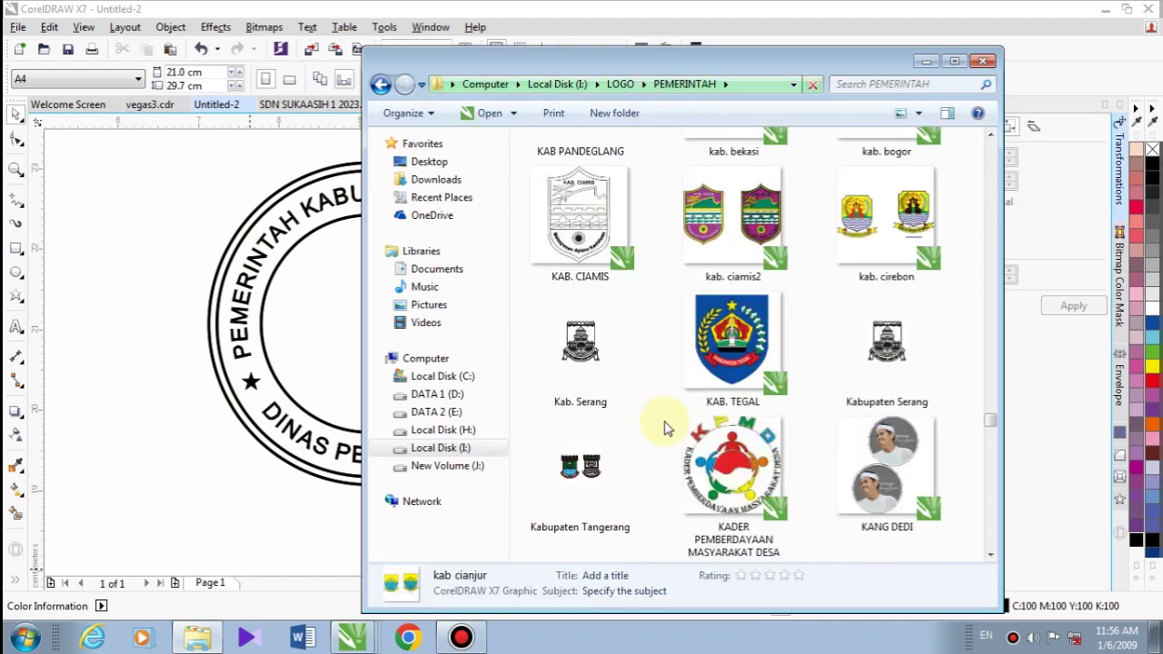
click(606, 468)
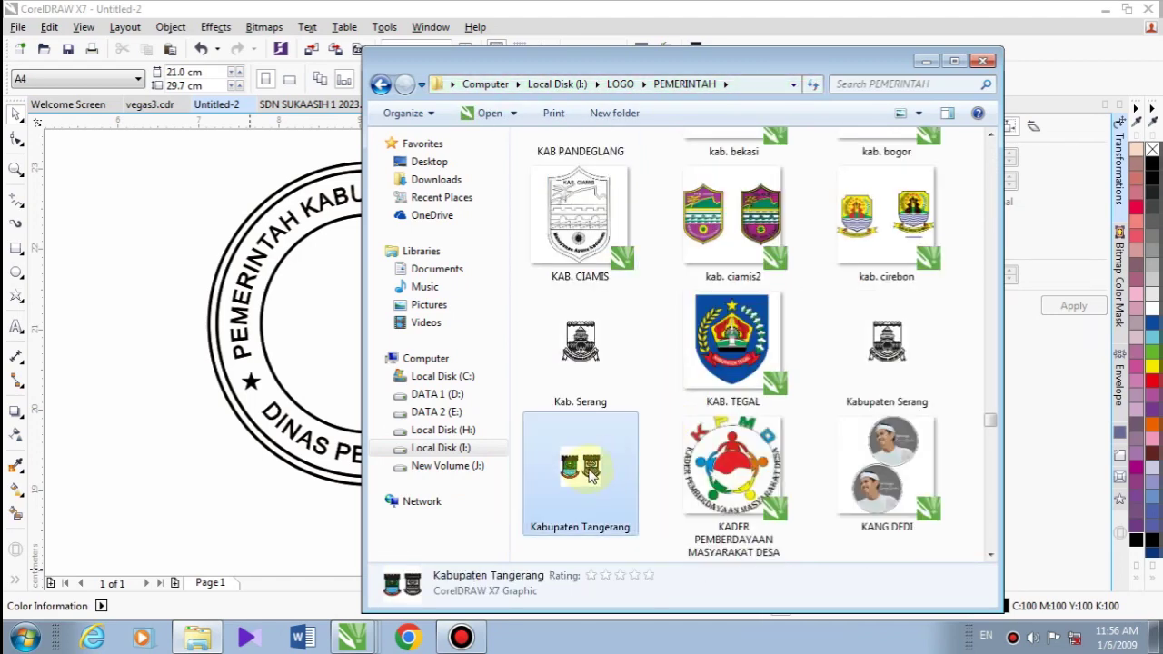
drag(589, 474, 124, 224)
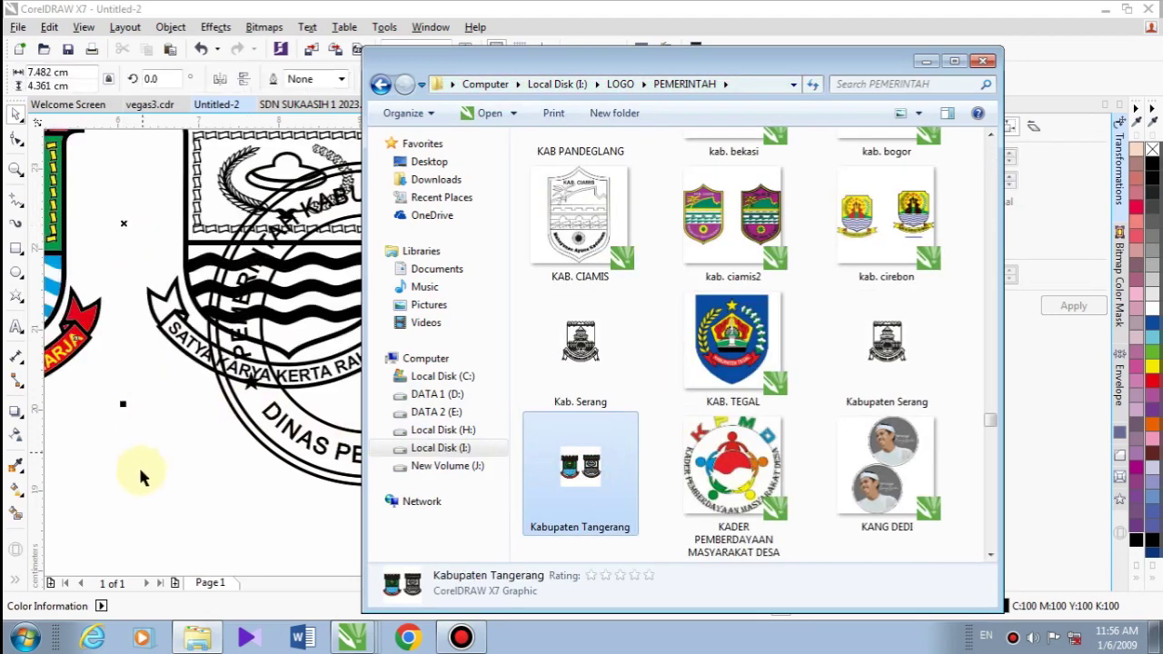
Step: Move the imported pair of crests clear of the stamp on its right side and ungroup them
click(140, 477)
scroll(196, 362, down, 3)
drag(186, 286, 572, 317)
click(170, 26)
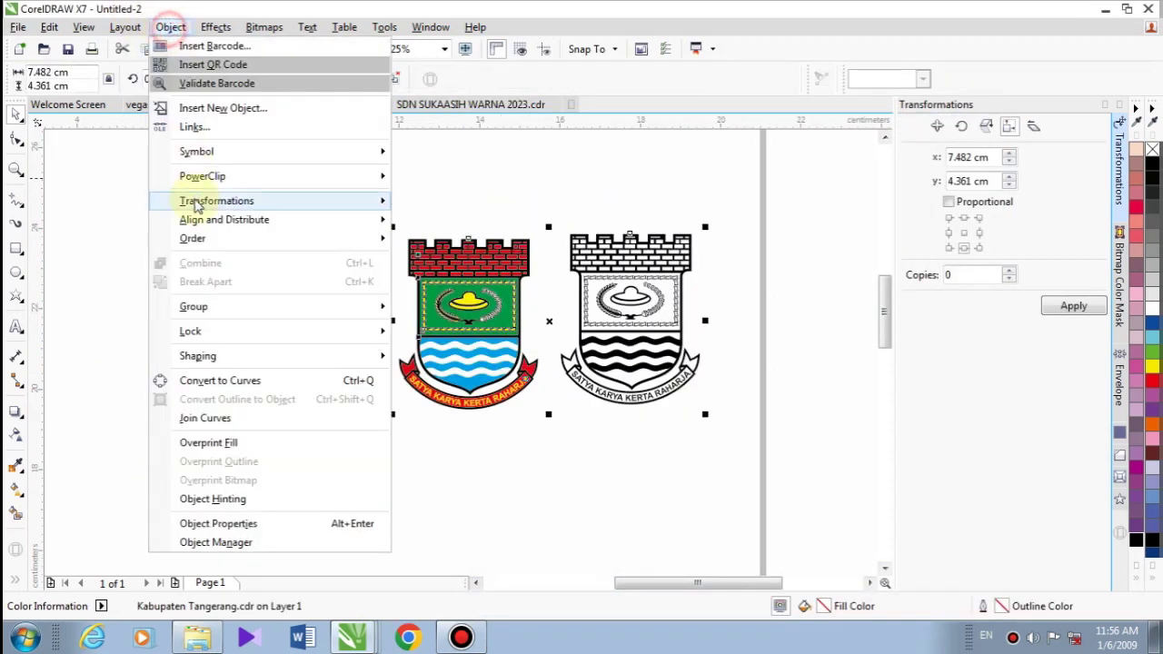
mouse_move(299, 314)
click(425, 325)
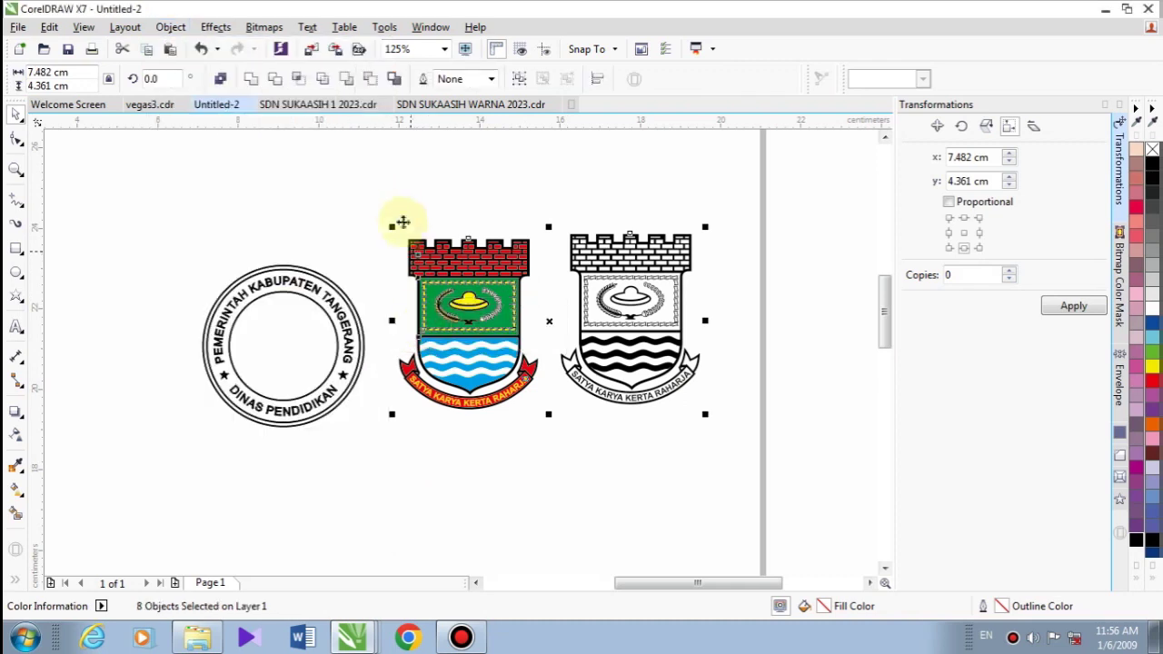
Step: Delete the coloured crest, keeping only the black-and-white version
drag(384, 199, 549, 456)
right_click(480, 323)
click(518, 400)
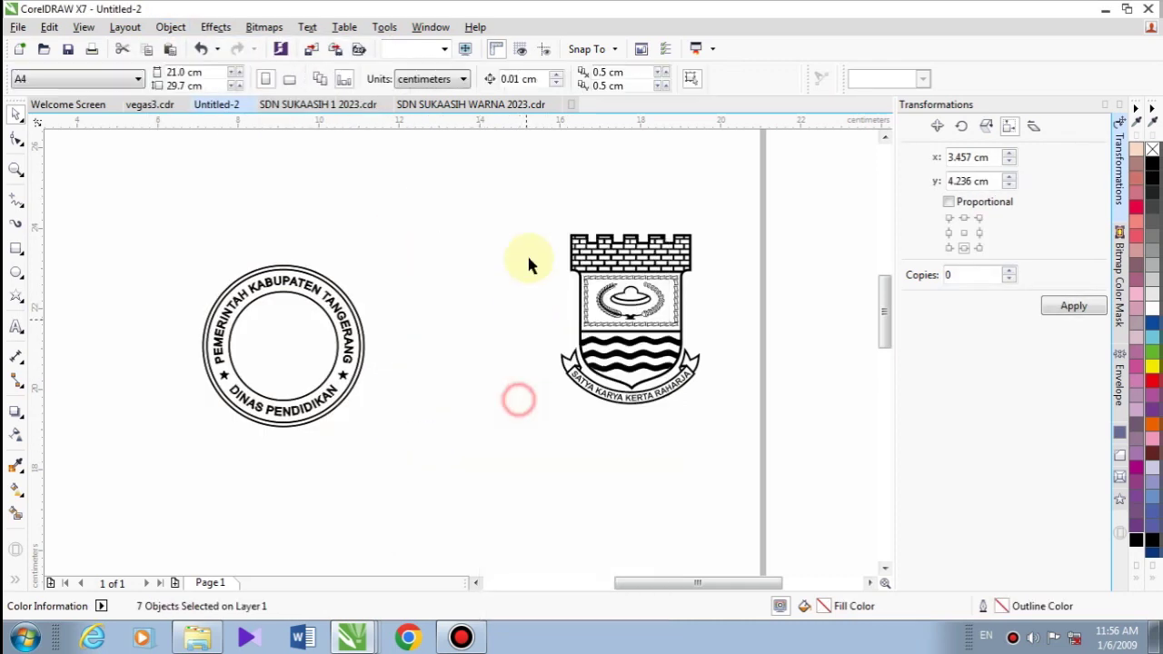
Step: Scale the black-and-white crest down proportionally to about 1.6 by 1.96 cm
drag(527, 198, 732, 471)
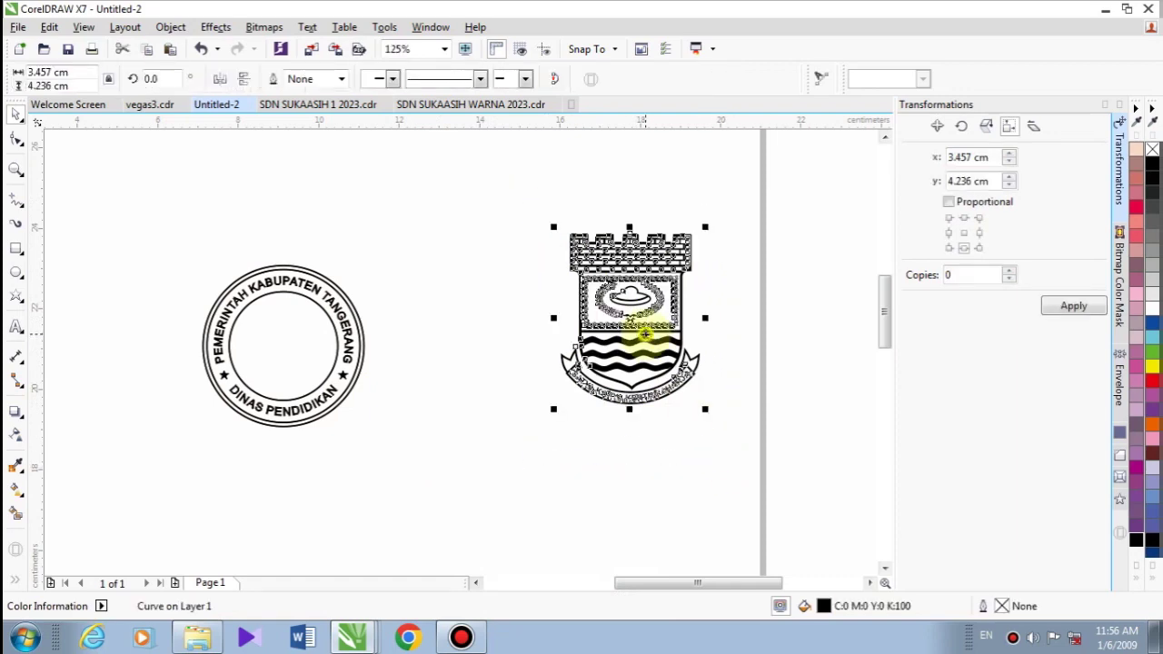
right_click(643, 334)
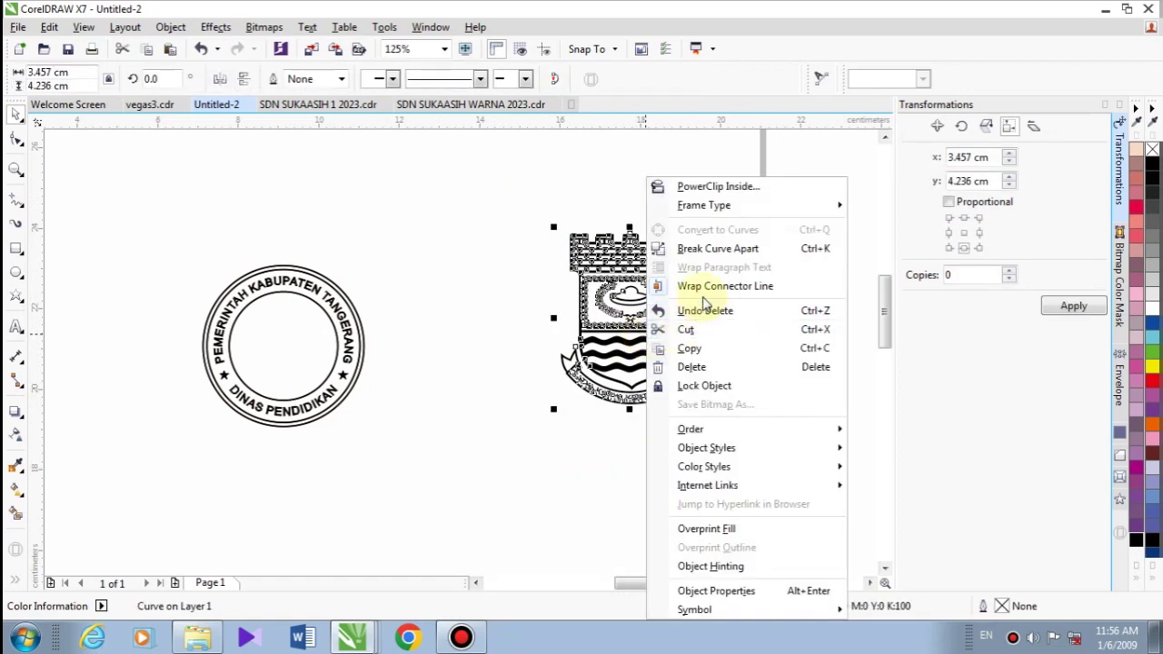
click(485, 380)
click(702, 408)
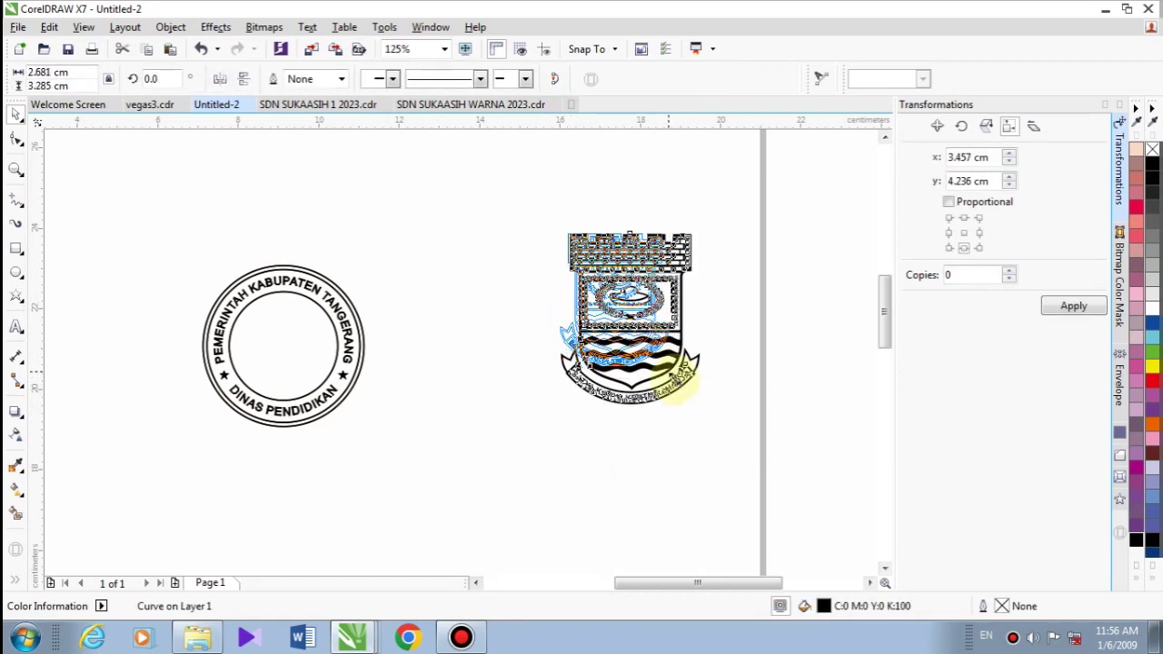
drag(680, 379, 627, 320)
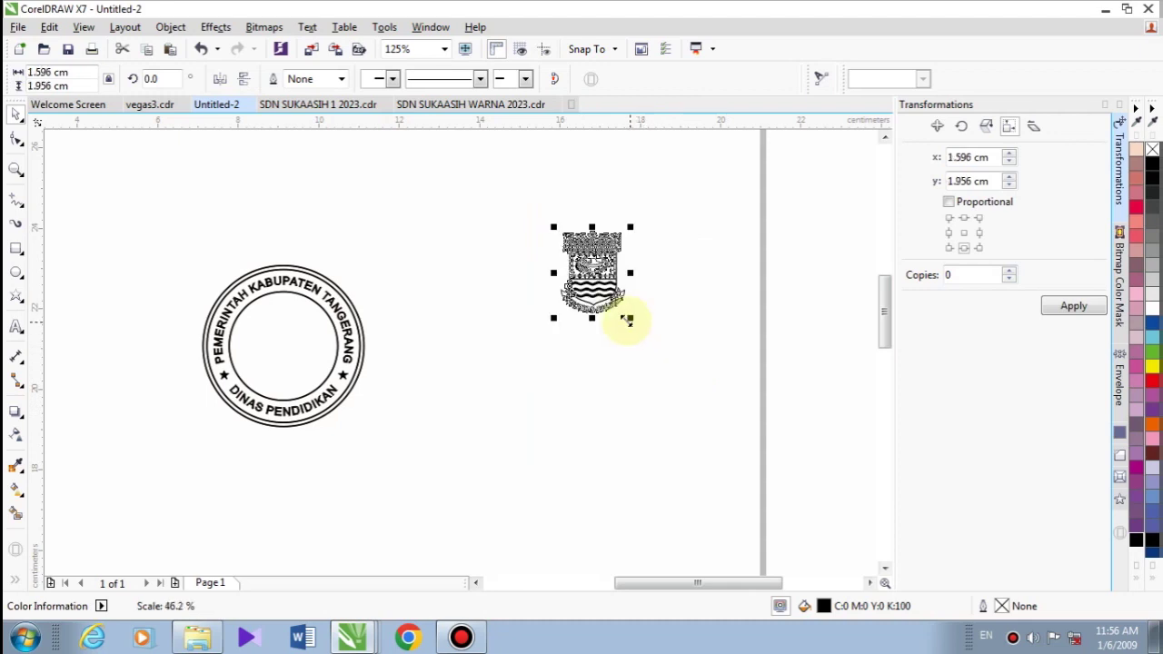
Step: Align the crest horizontally and vertically to the centre of the stamp's inner circle
shift+click(309, 303)
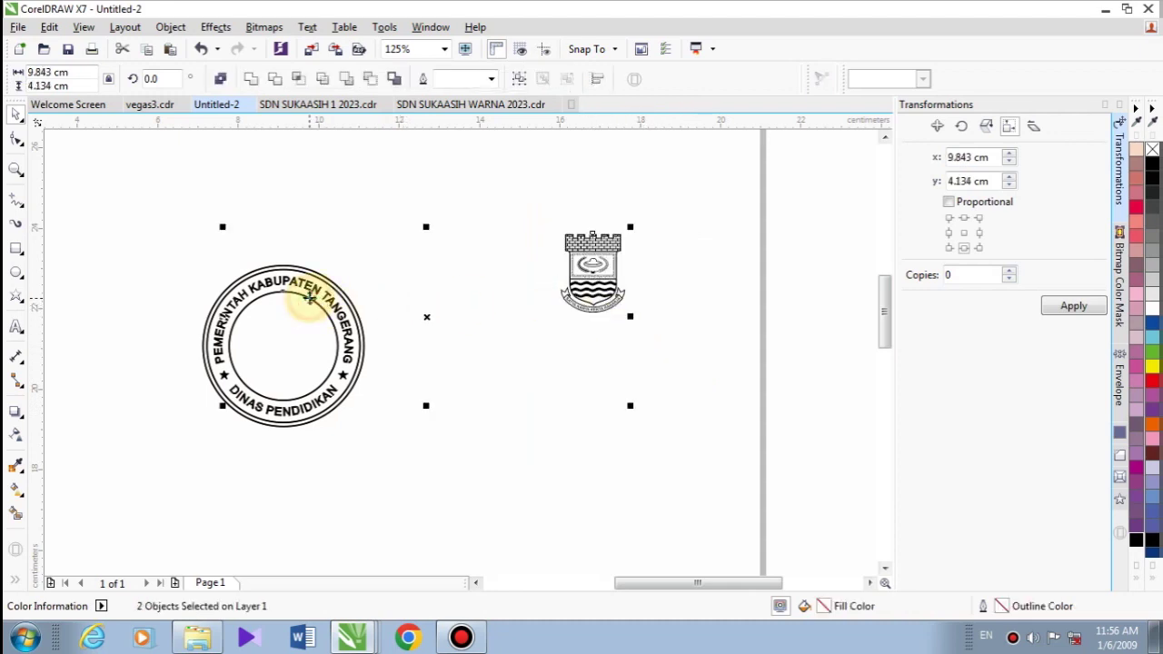
key(e)
key(c)
click(379, 462)
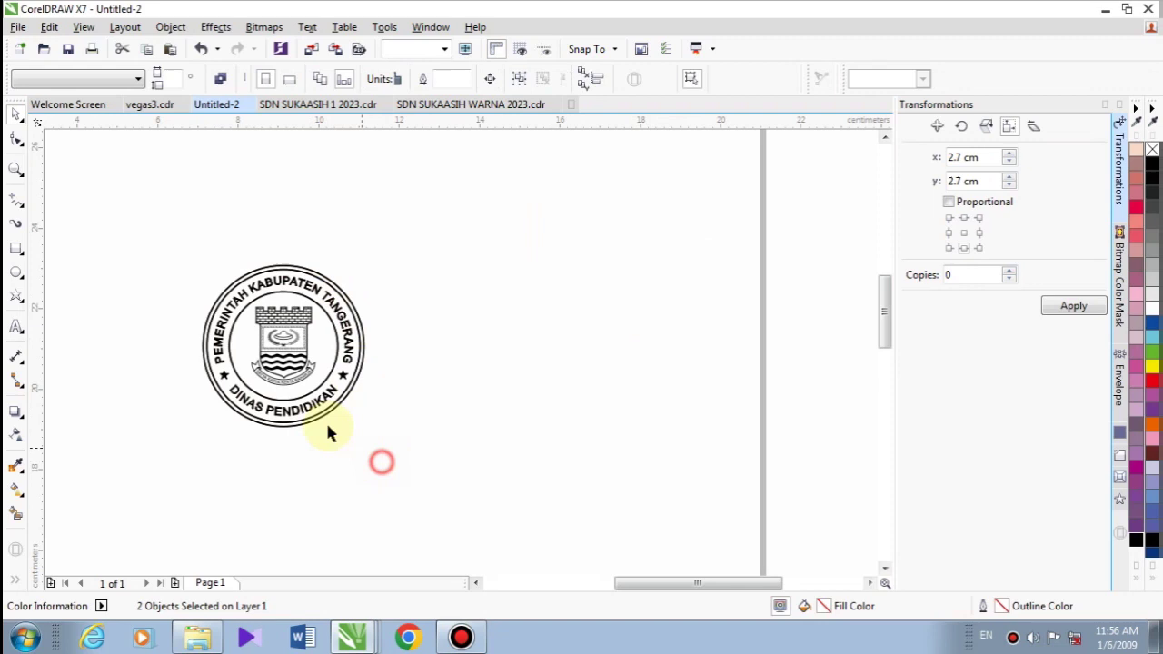
Step: Shrink the centred crest slightly about its centre to 1.51 by 1.85 cm
click(278, 345)
click(16, 170)
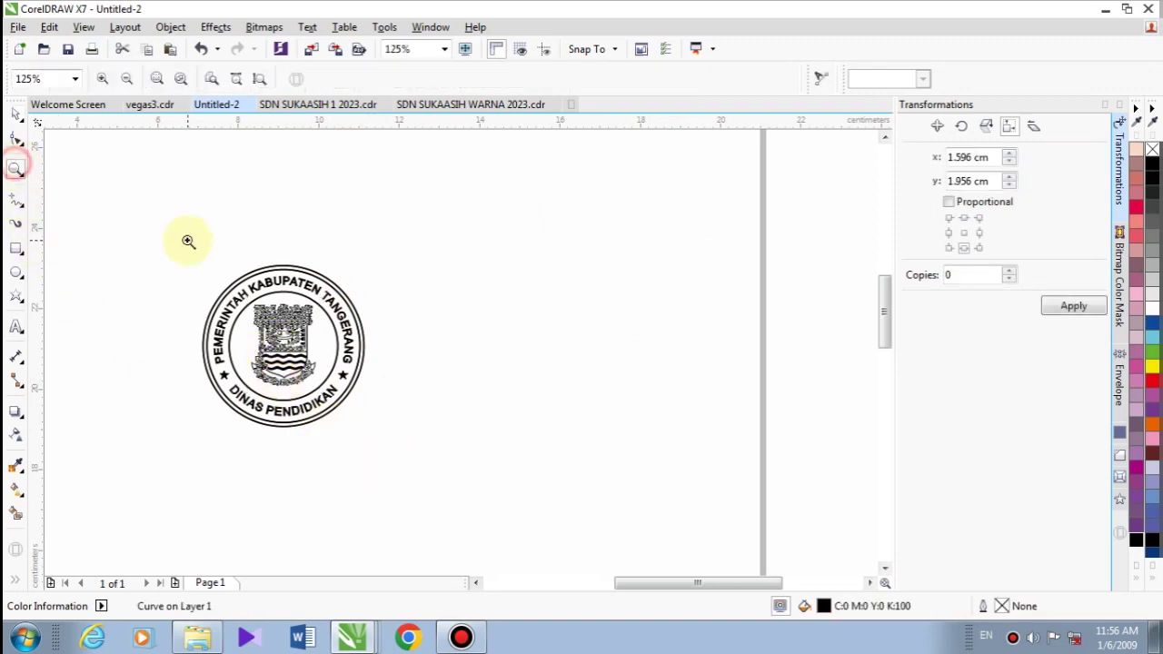
drag(172, 224, 411, 455)
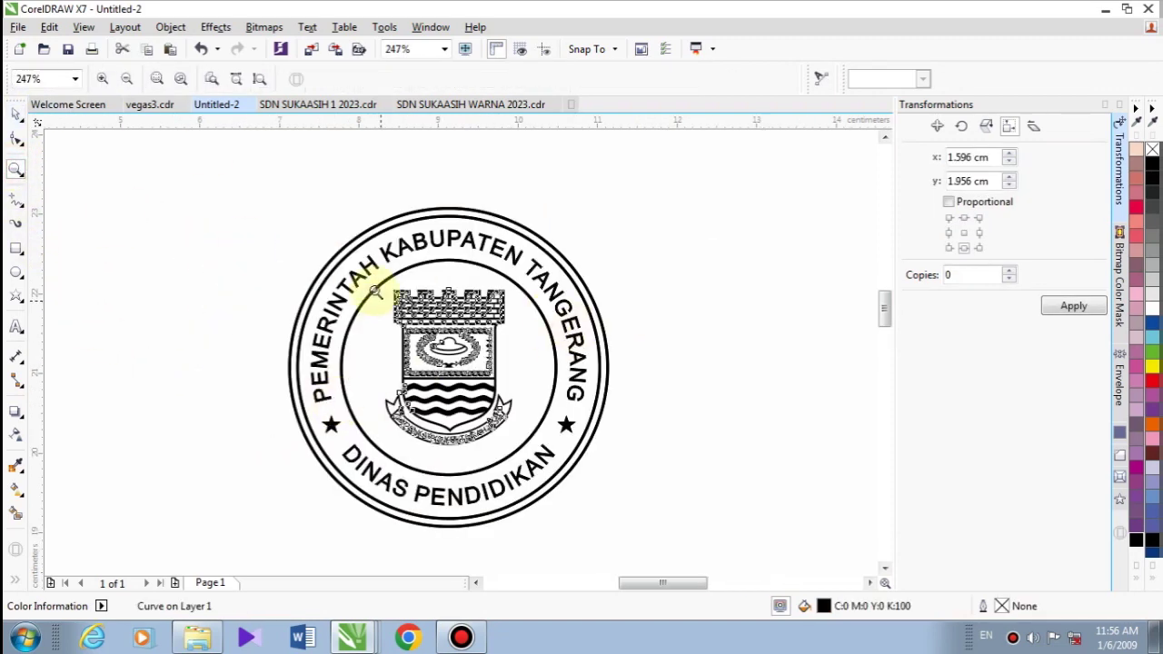
drag(275, 190, 644, 550)
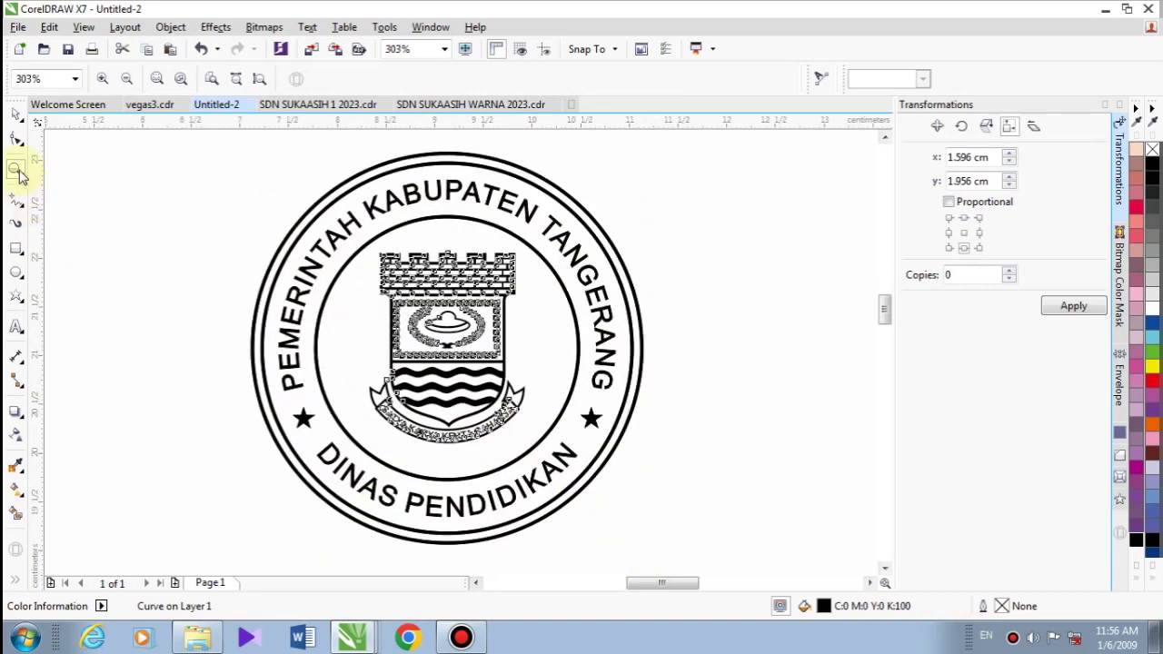
click(12, 114)
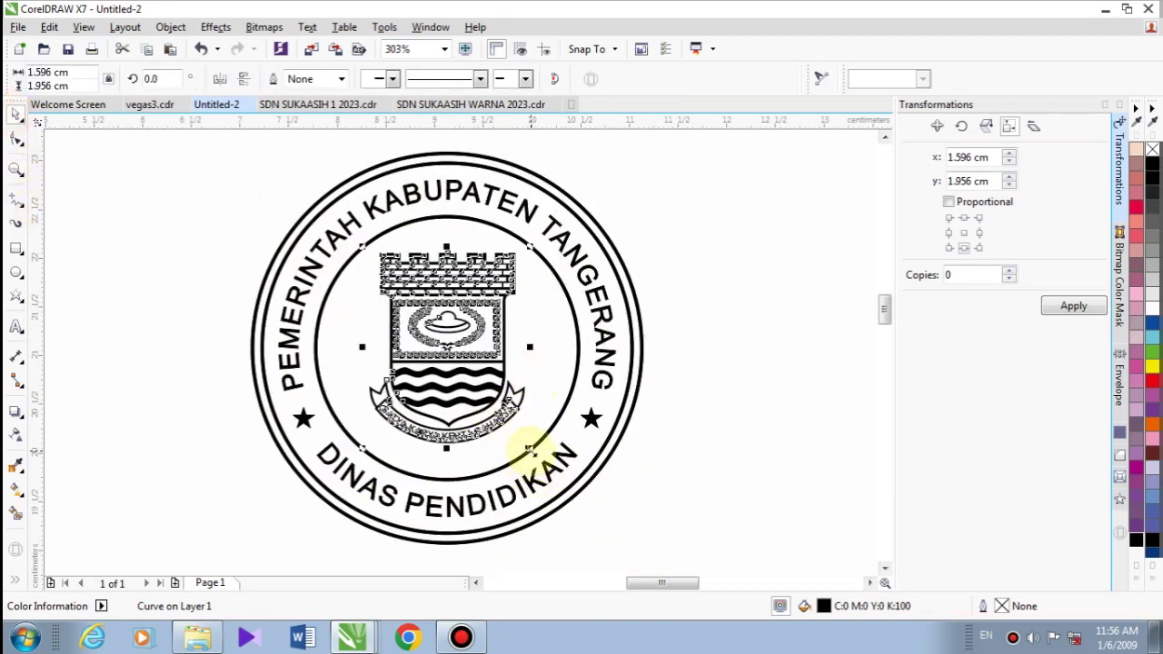
mouse_move(531, 450)
mouse_down()
mouse_move(533, 438)
mouse_move(527, 454)
mouse_up()
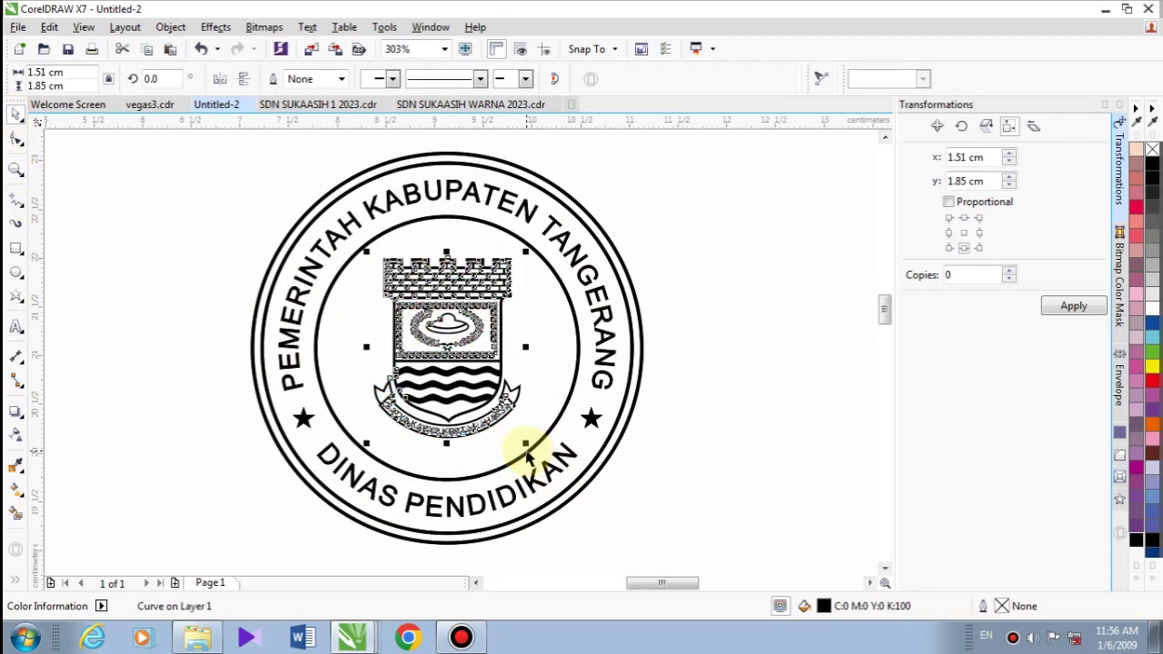
click(694, 488)
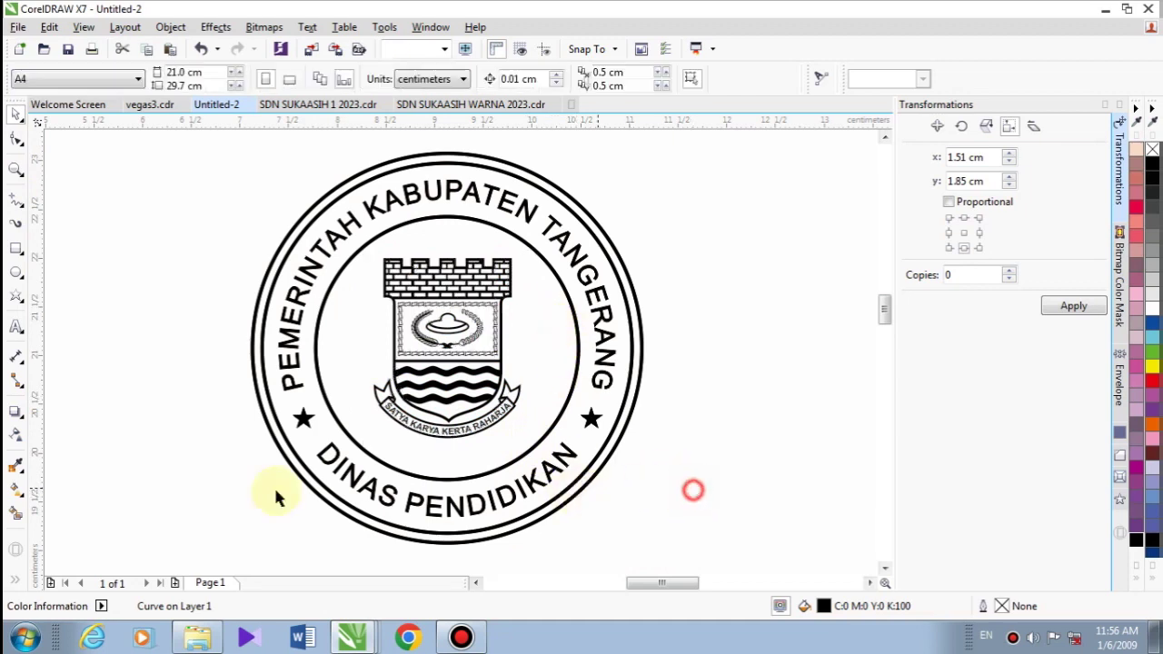
Step: Add the artistic text "PASAR KEMIS" in Arial beside the stamp's lower left and set its size to 7 pt
click(17, 338)
click(143, 496)
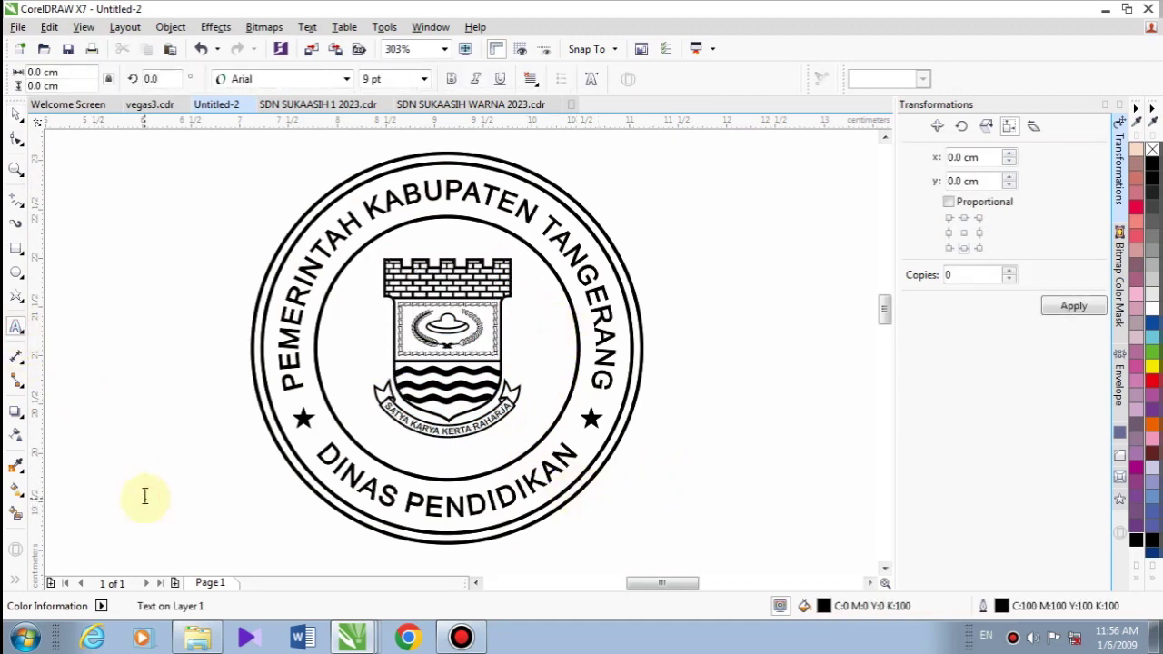
text(PASAR)
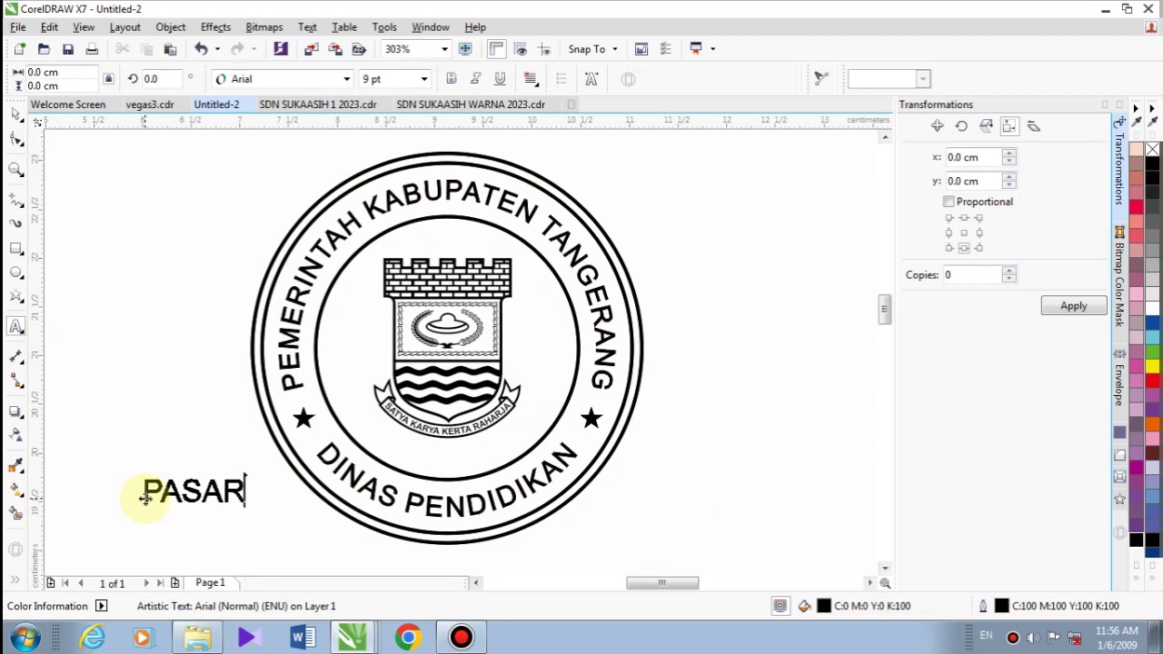
text( KEMIS)
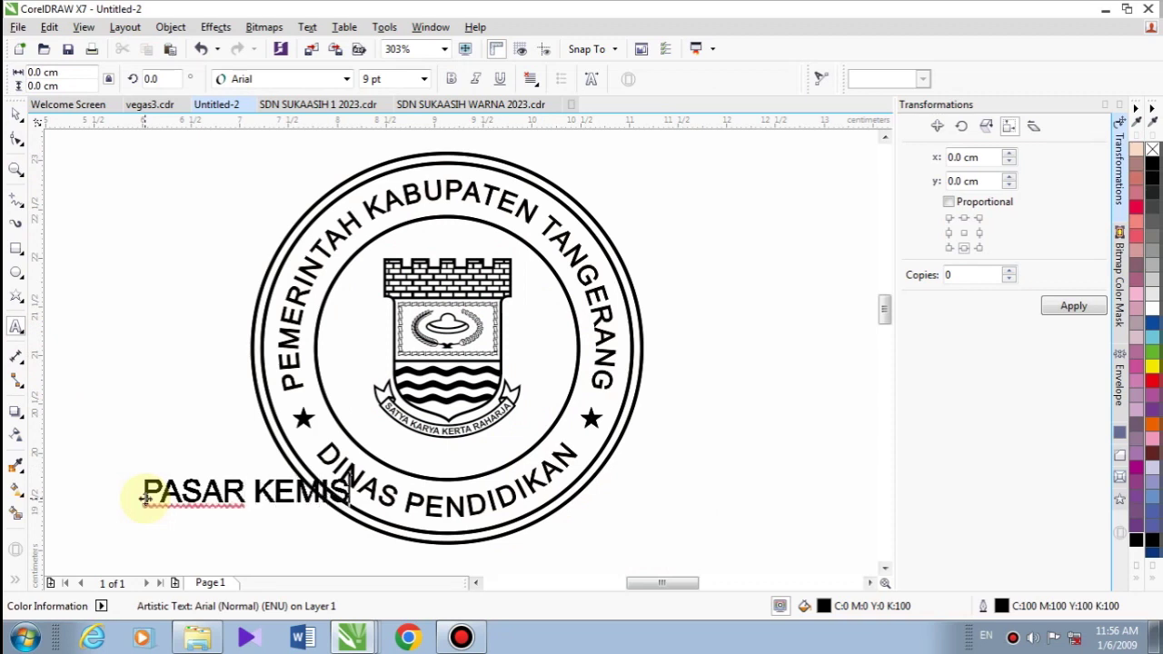
click(15, 115)
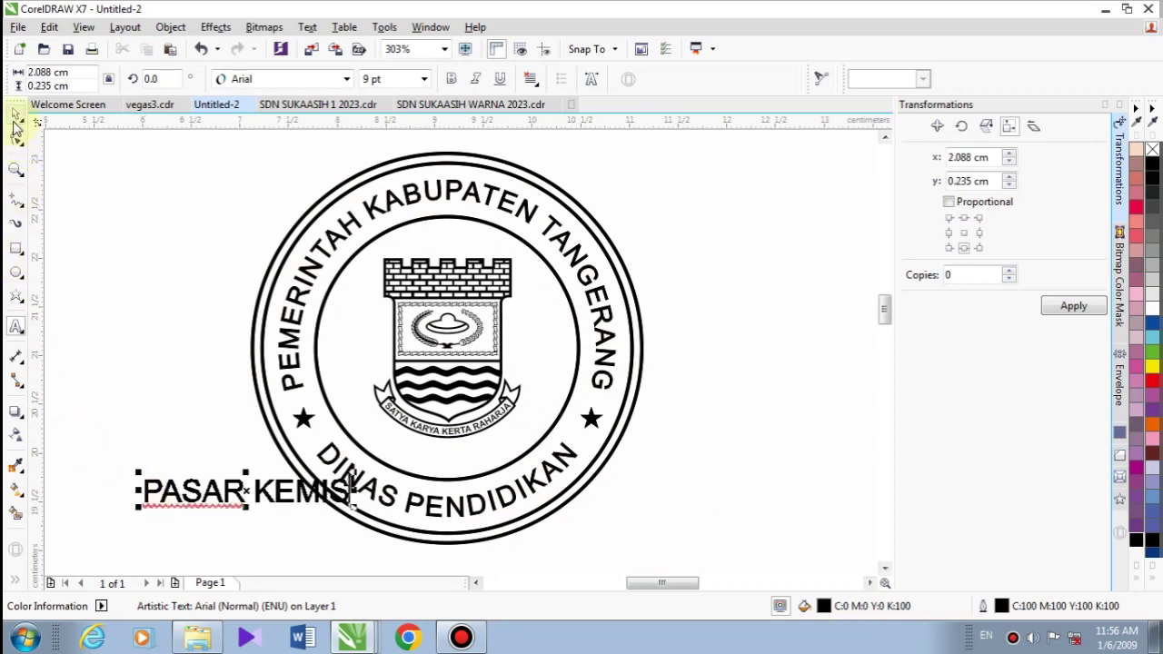
click(424, 79)
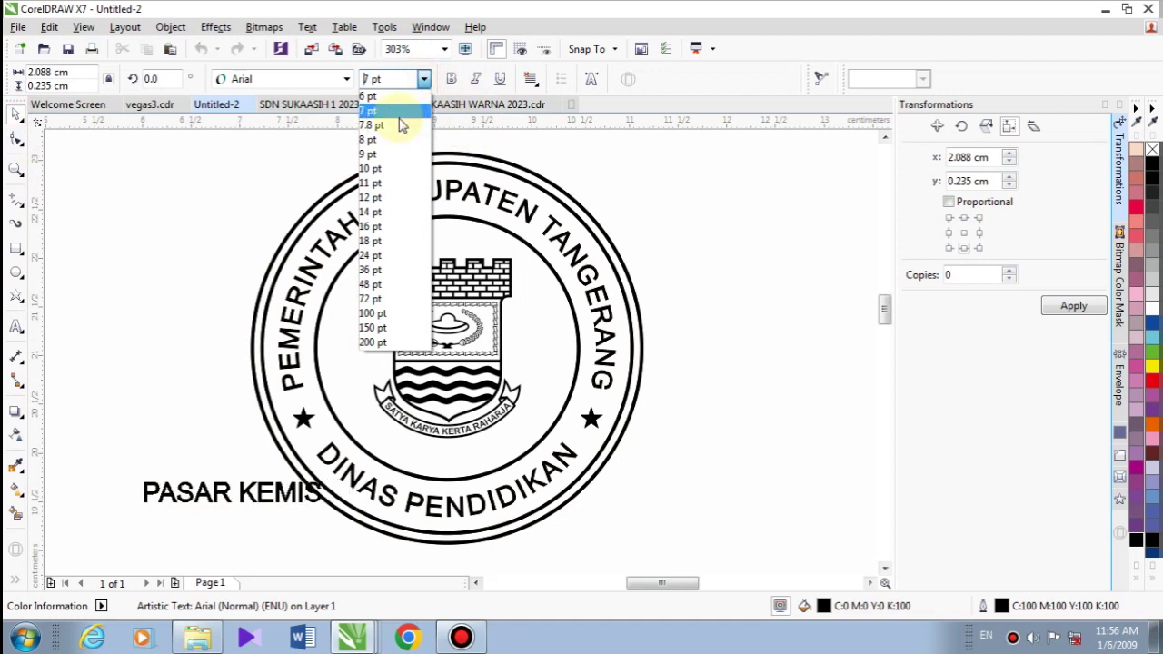
click(392, 112)
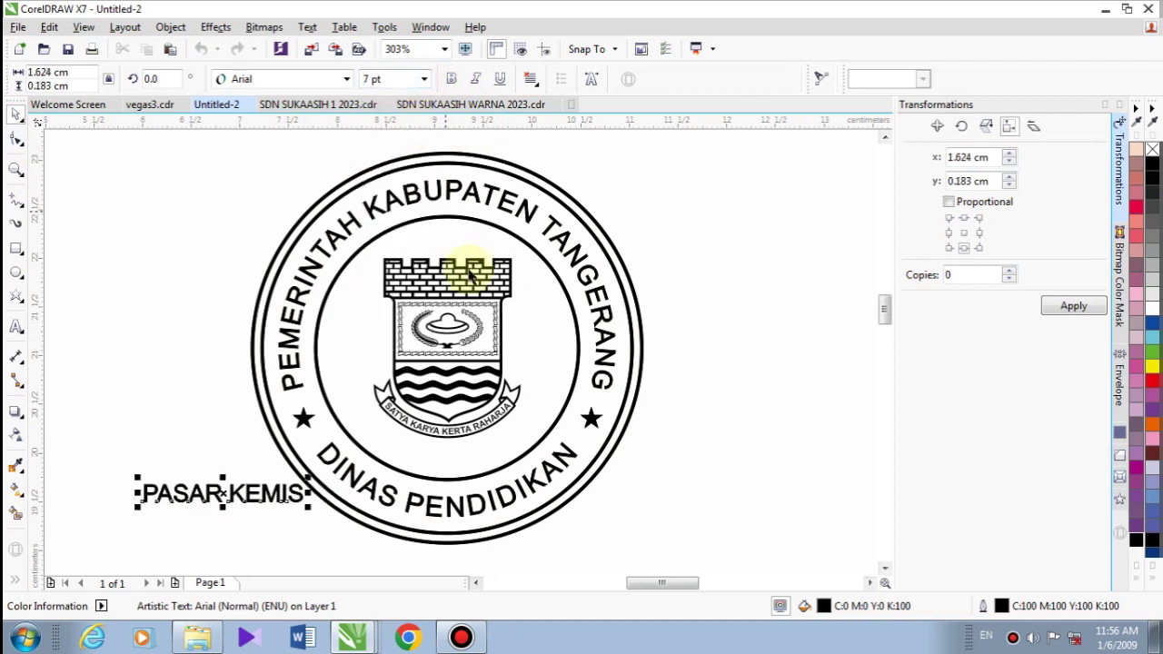
Step: Fit "PASAR KEMIS" to the inner circle's lower arc, mirror it both ways to read upright inside, and set its distance to -0.1 cm
shift+click(489, 474)
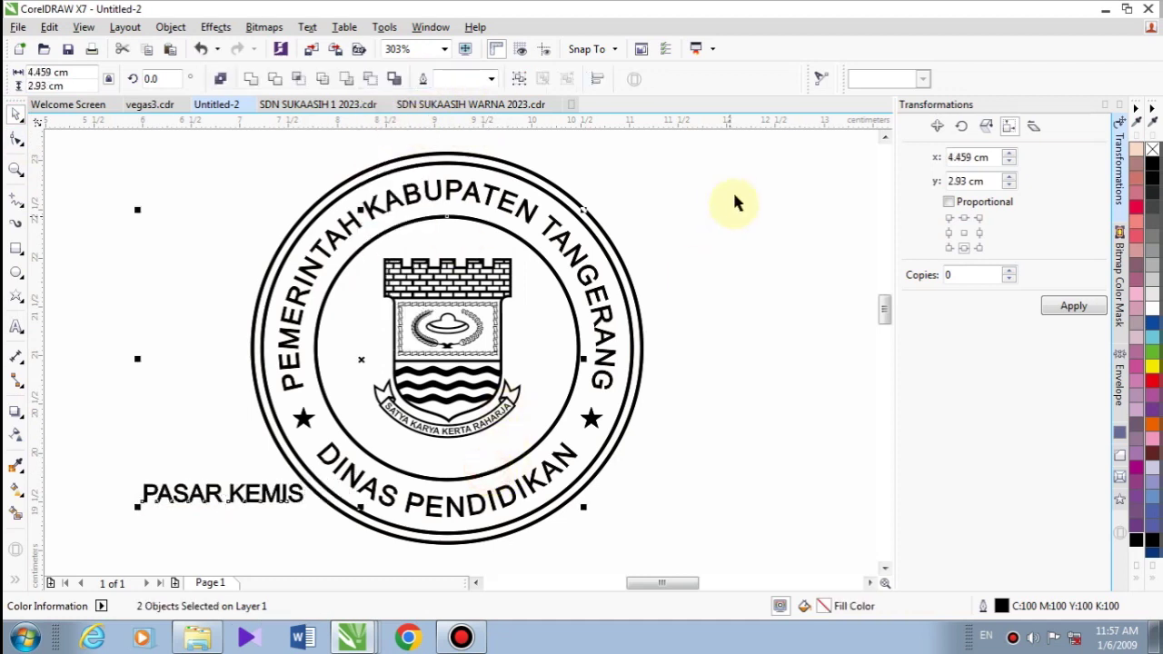
click(815, 82)
click(886, 88)
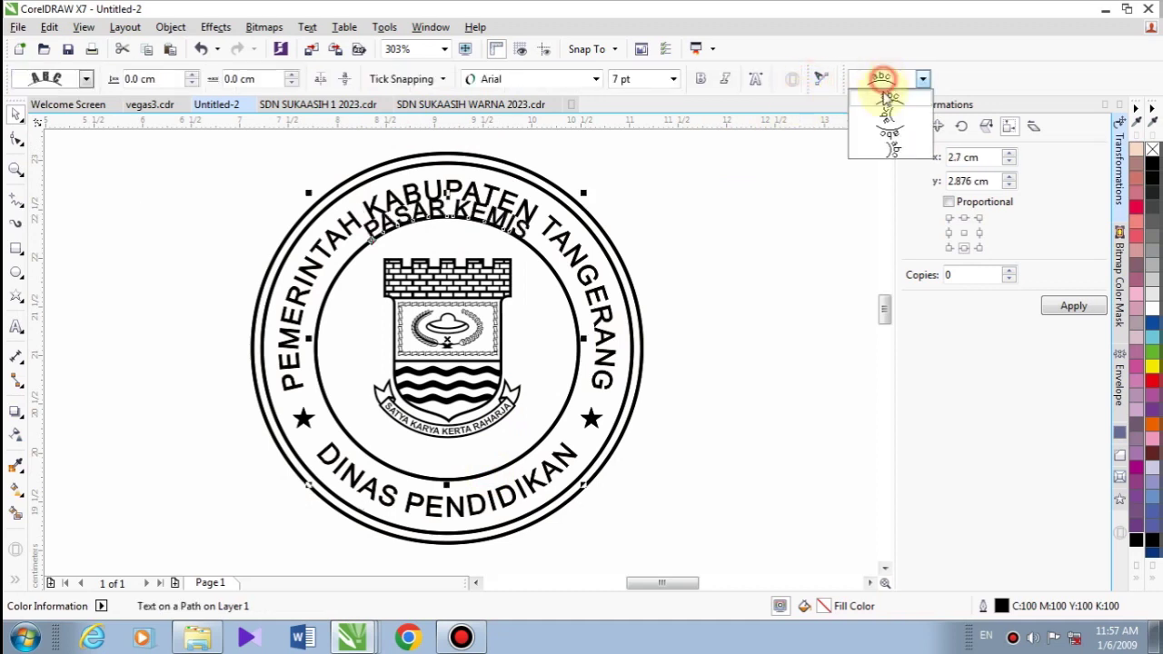
click(888, 127)
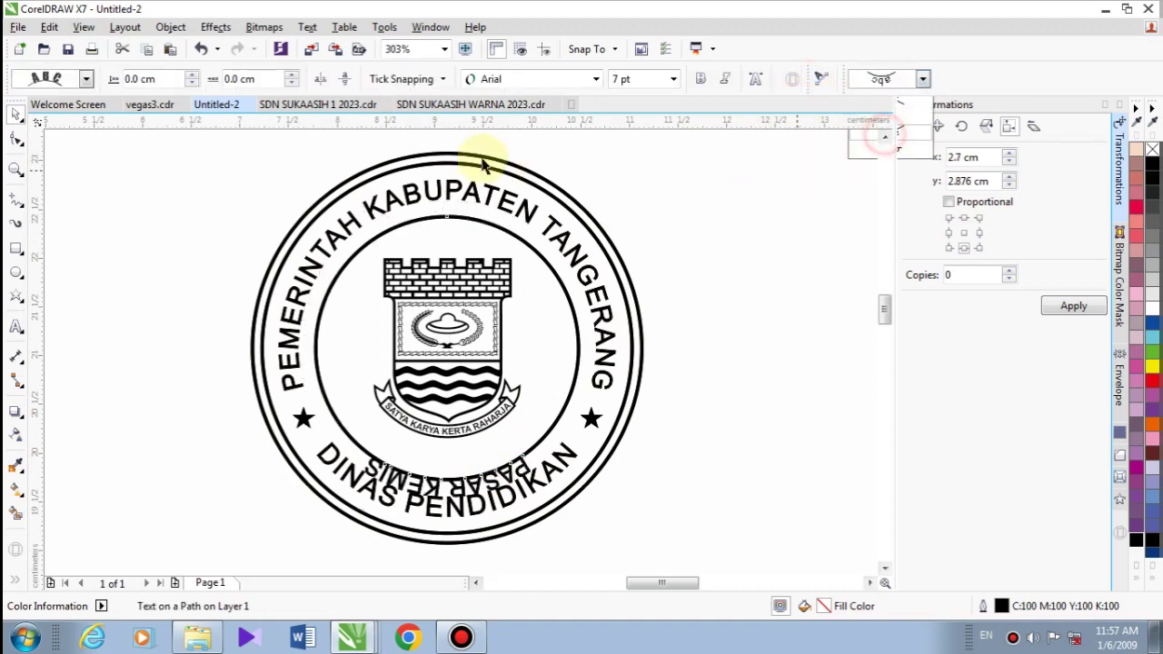
click(344, 78)
click(320, 79)
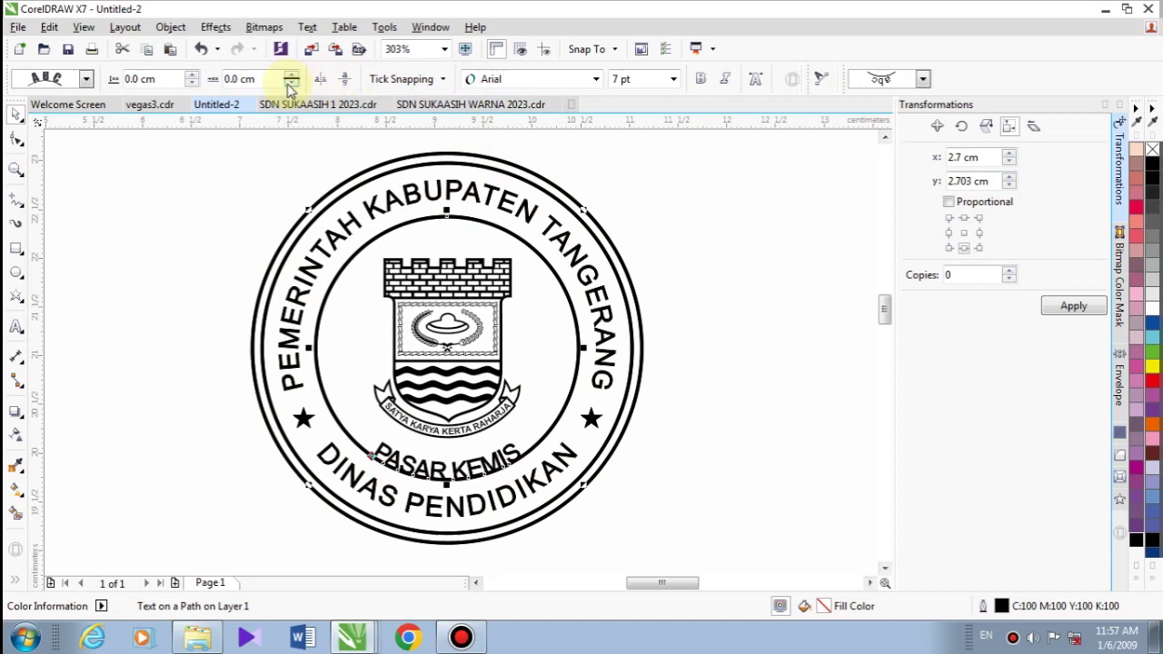
click(192, 83)
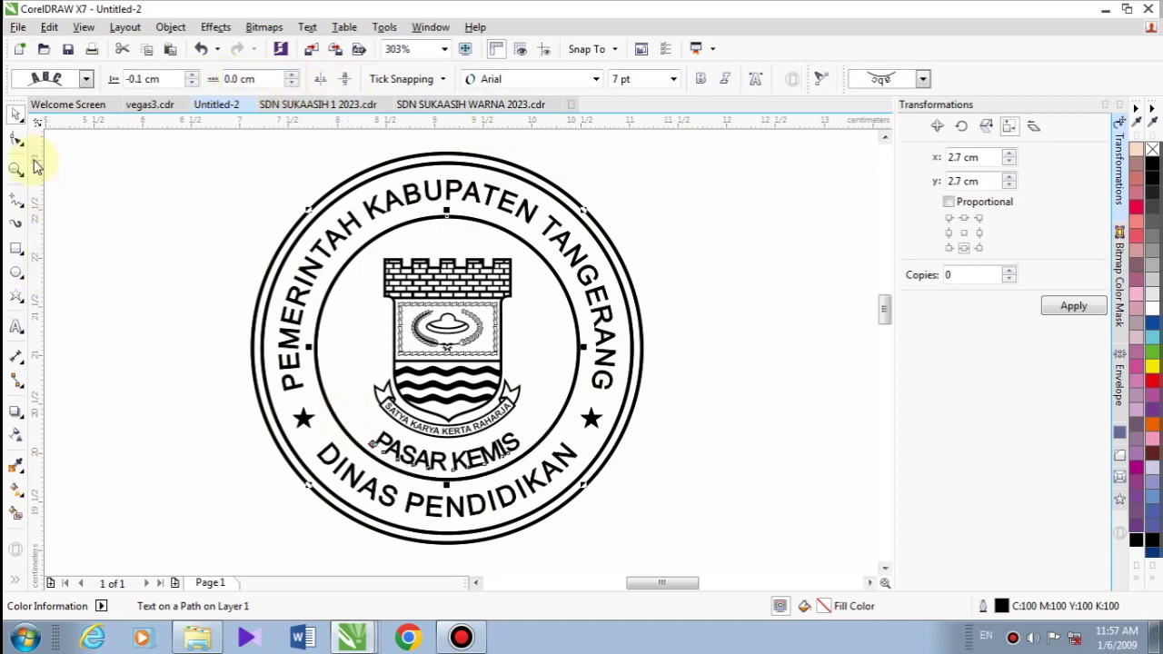
text(3)
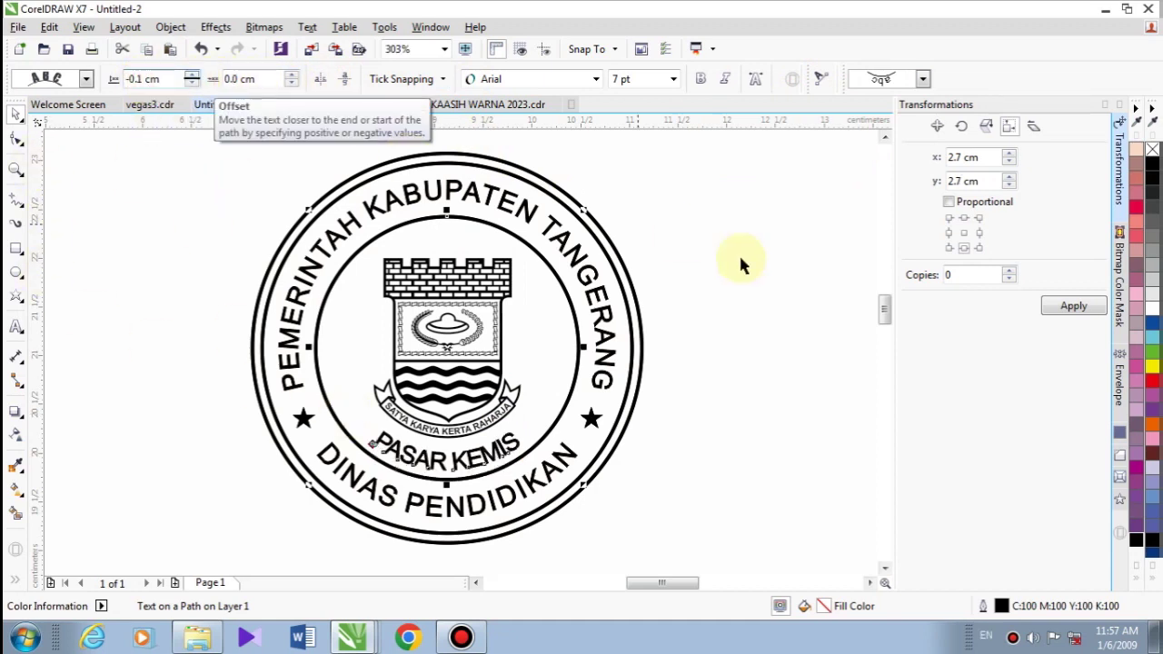
Step: Set the "PASAR KEMIS" distance from the path to -0.13 cm and widen its letter spacing along the inner circle's lower arc
click(1062, 313)
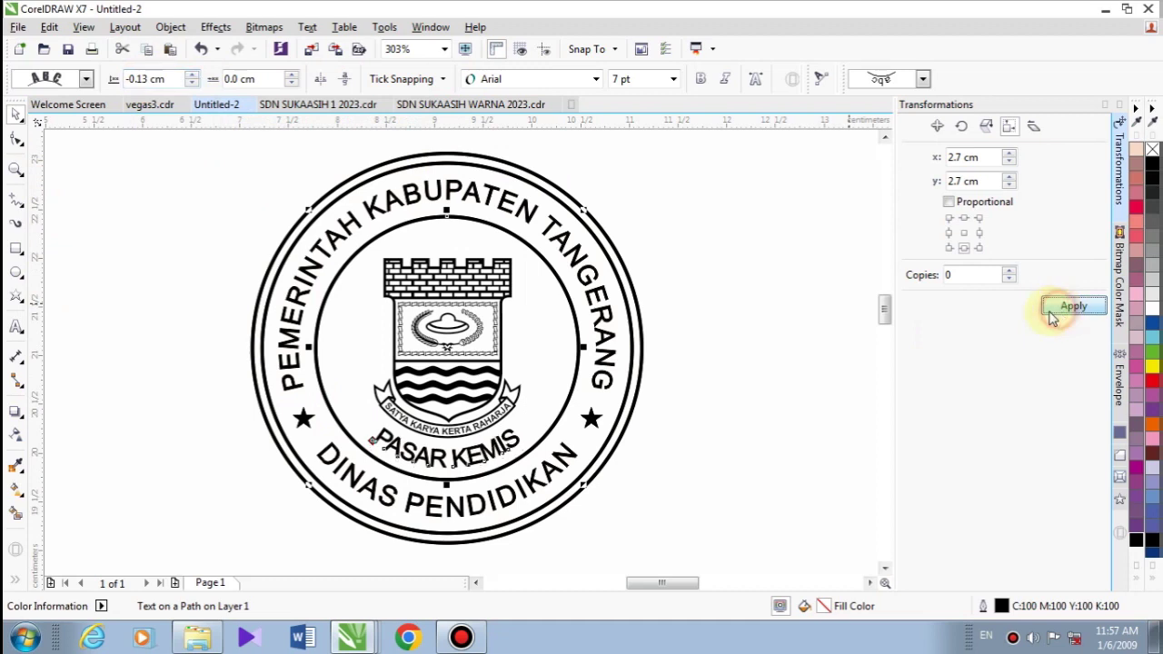
click(16, 138)
click(498, 445)
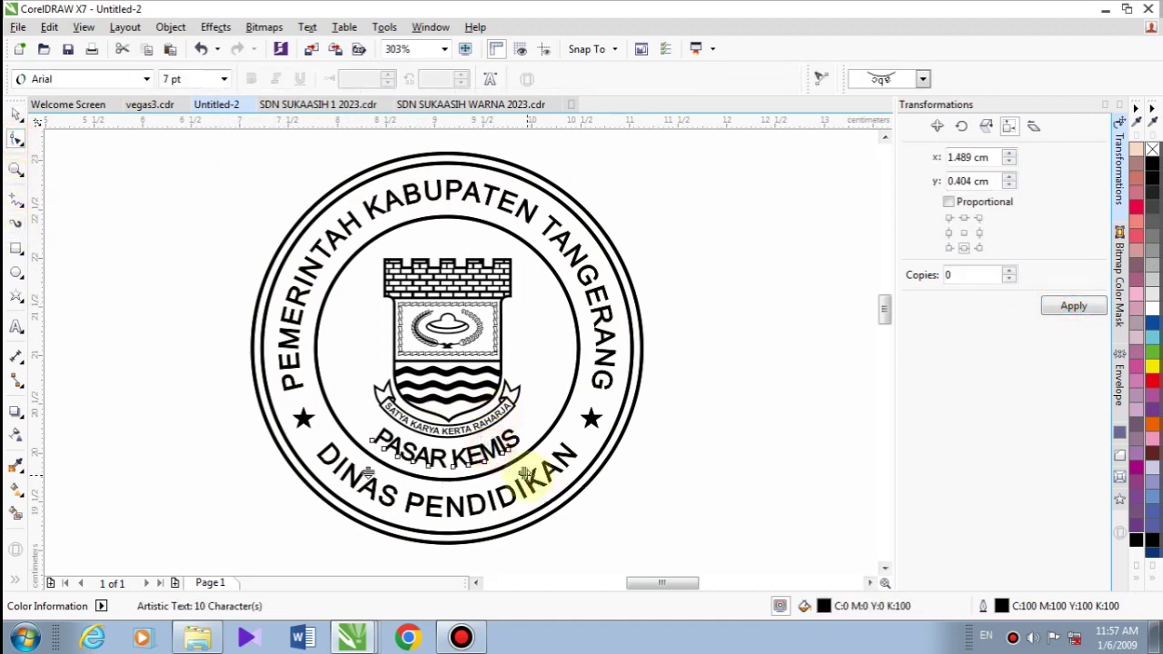
click(16, 114)
click(185, 513)
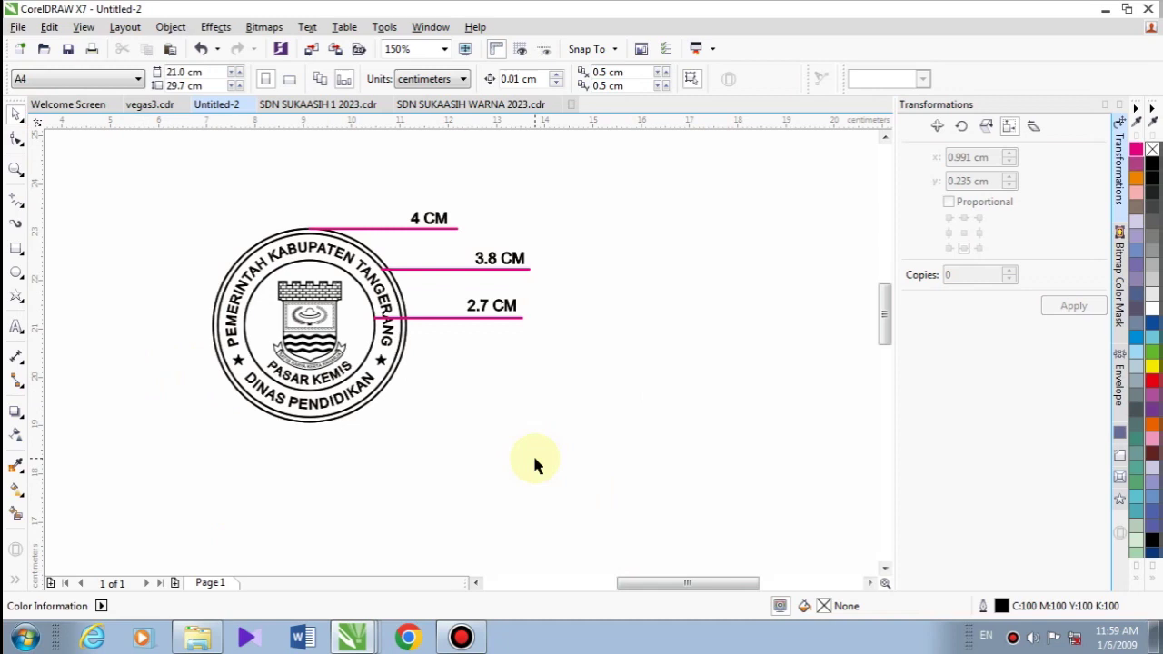
Step: Preview the finished stamp with its diameter labels full screen and examine it enlarged in the drawing
key(F9)
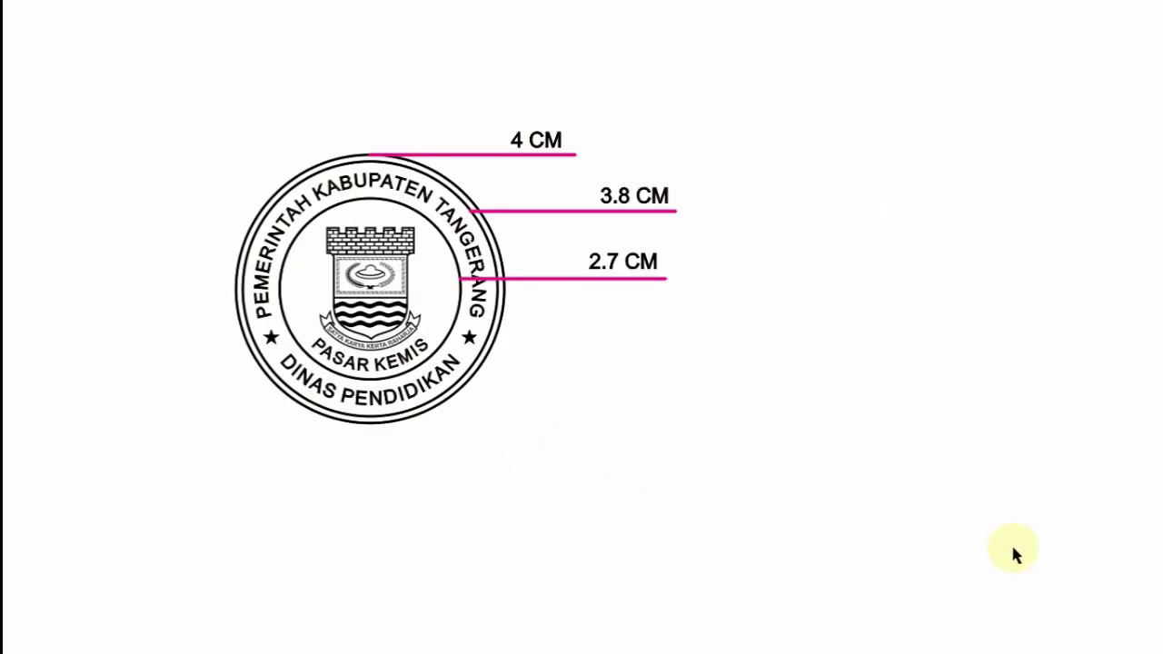
key(F9)
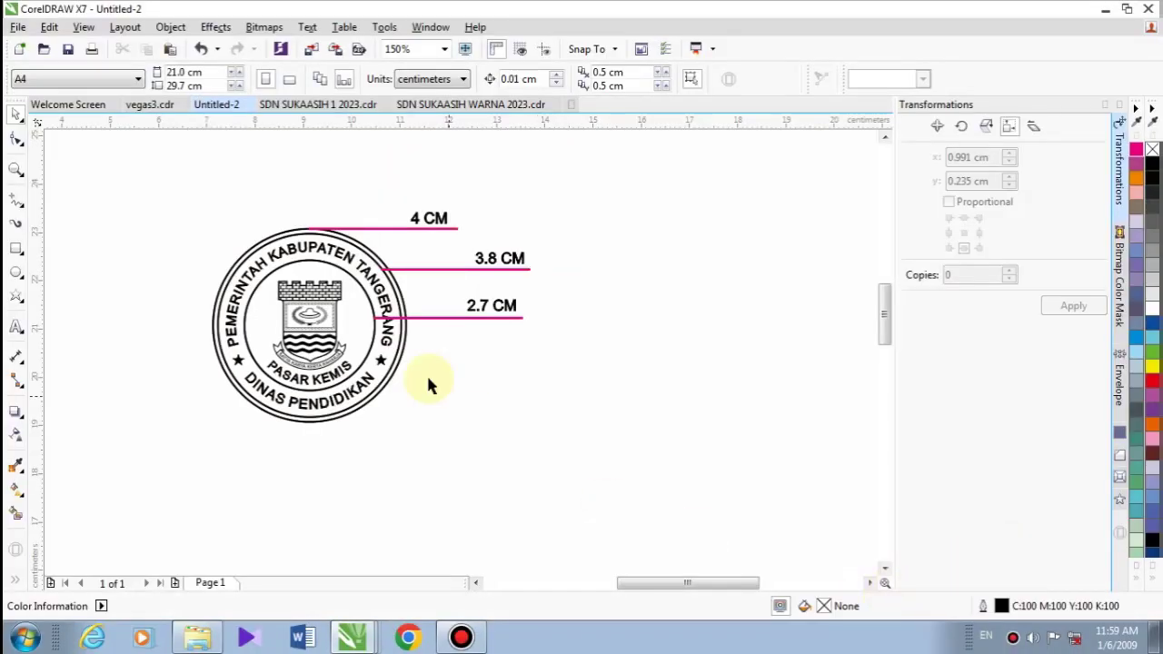
click(18, 168)
drag(155, 143, 601, 468)
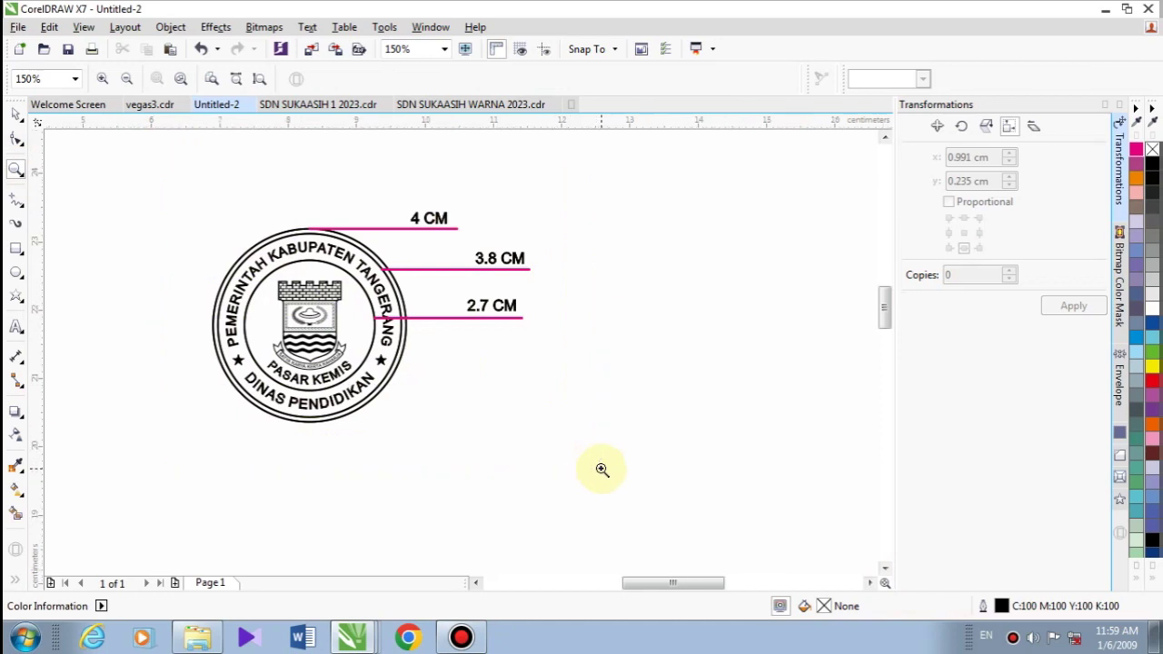
click(15, 115)
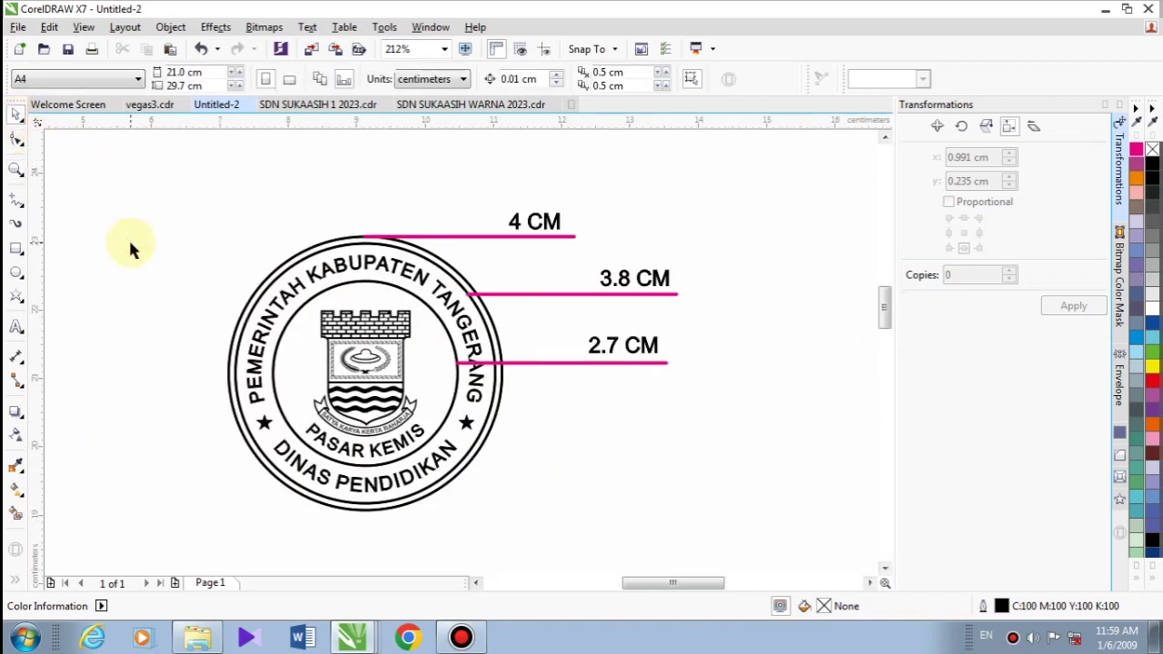